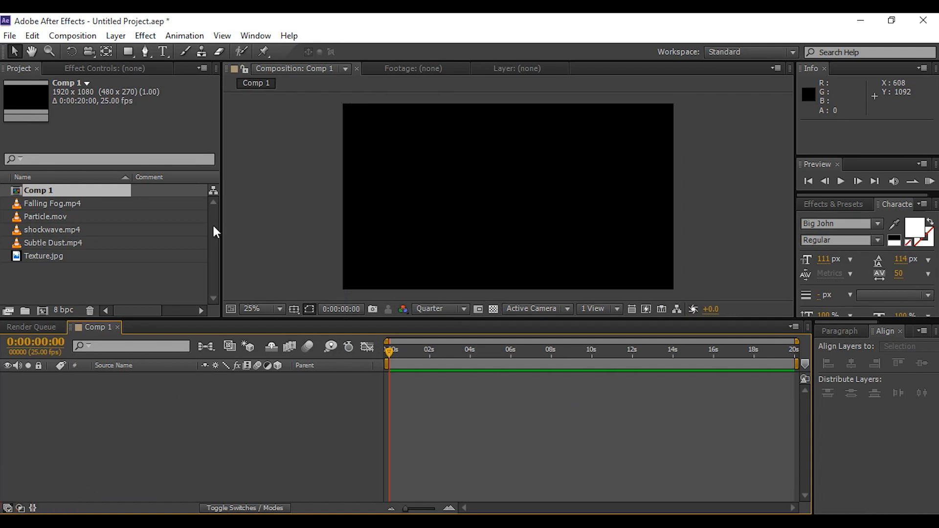
Create a text layer reading "INTRODUCTION" in the composition
click(164, 51)
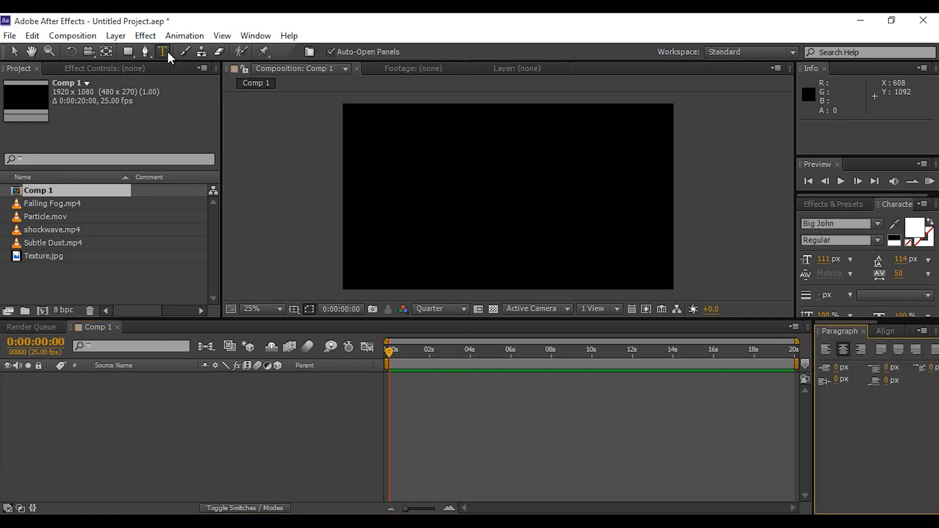
click(441, 186)
text(INTRODUCTION)
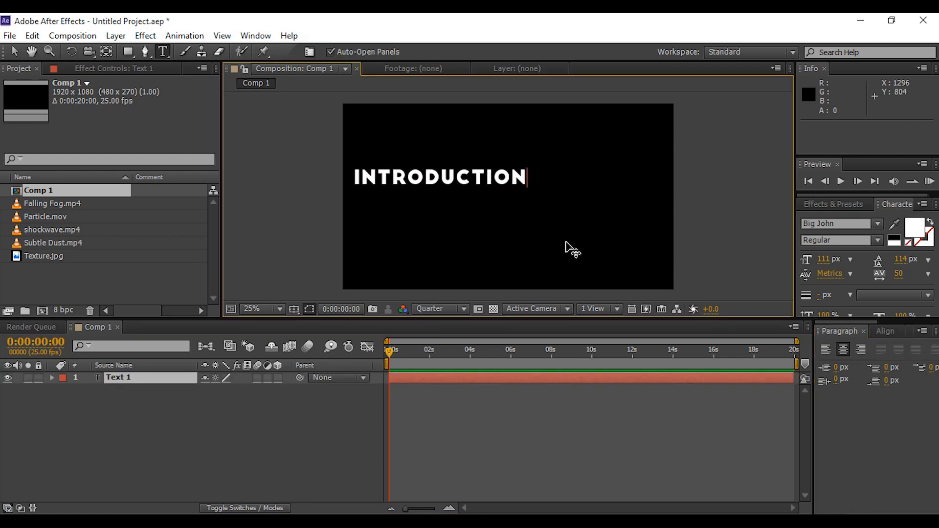
click(14, 51)
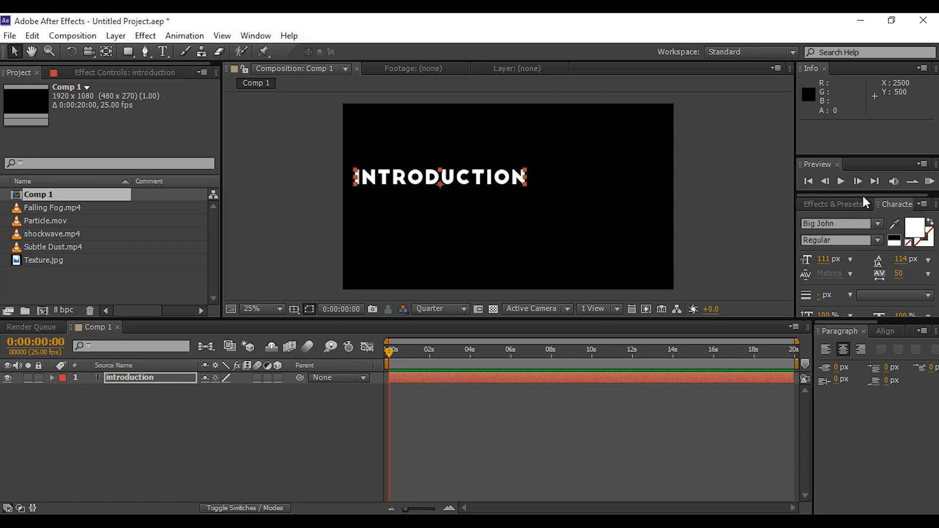
Align the text layer to the composition's horizontal and vertical centre
click(884, 331)
click(851, 364)
click(922, 364)
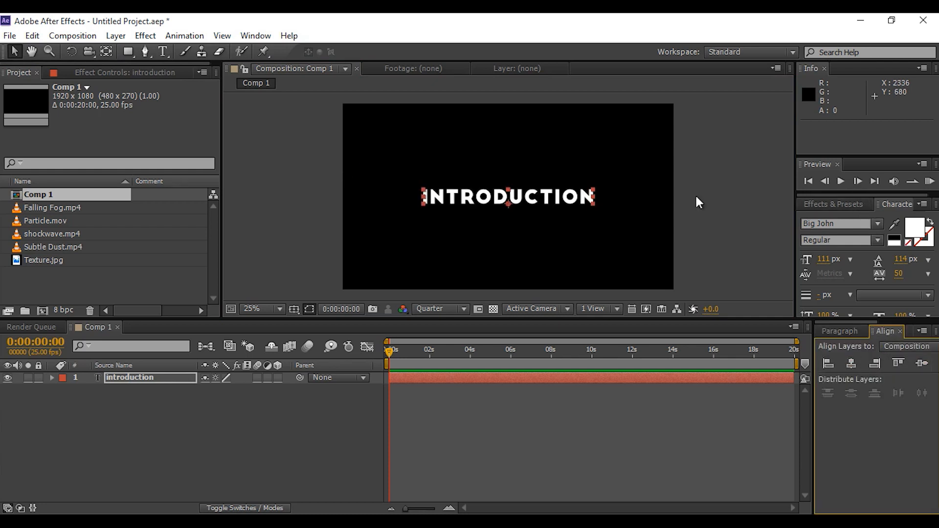
Move the text layer's anchor point to the centre of the text
click(106, 51)
scroll(538, 203, up, 4)
drag(509, 237, 510, 203)
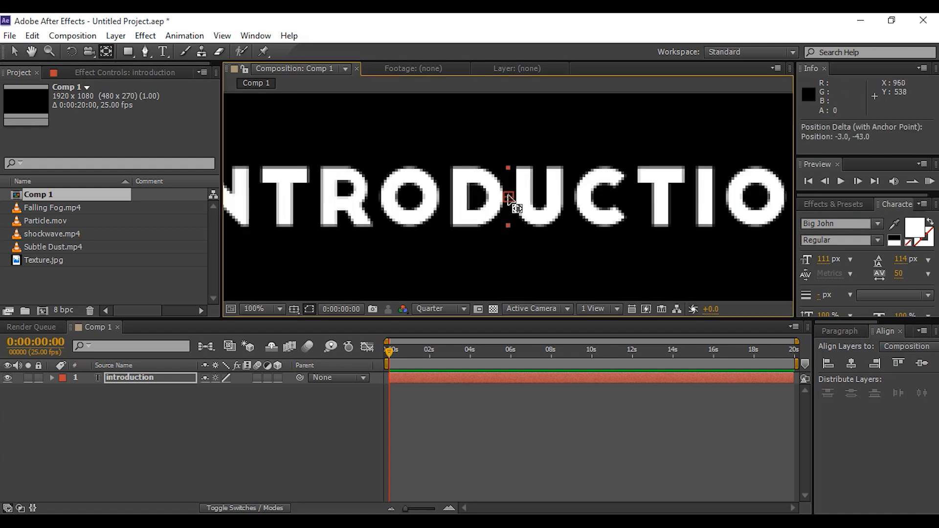
key(v)
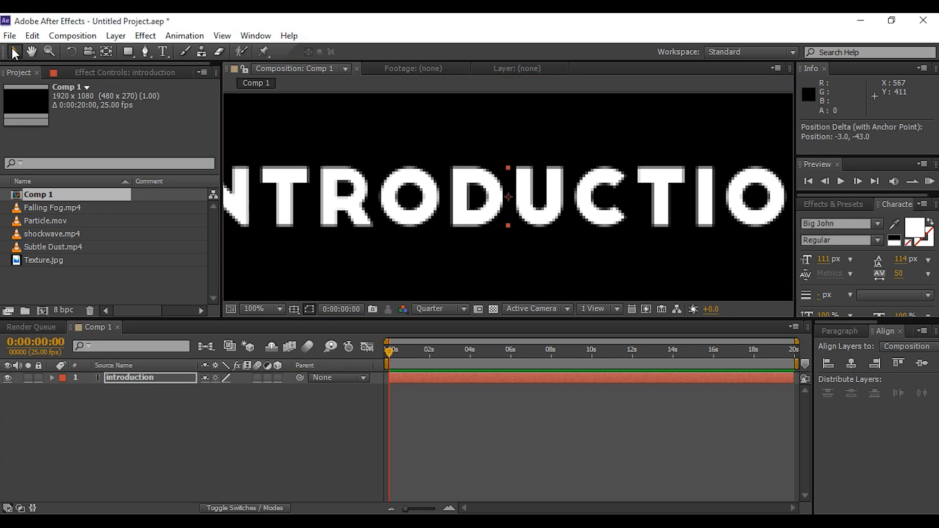
key(comma)
key(comma)
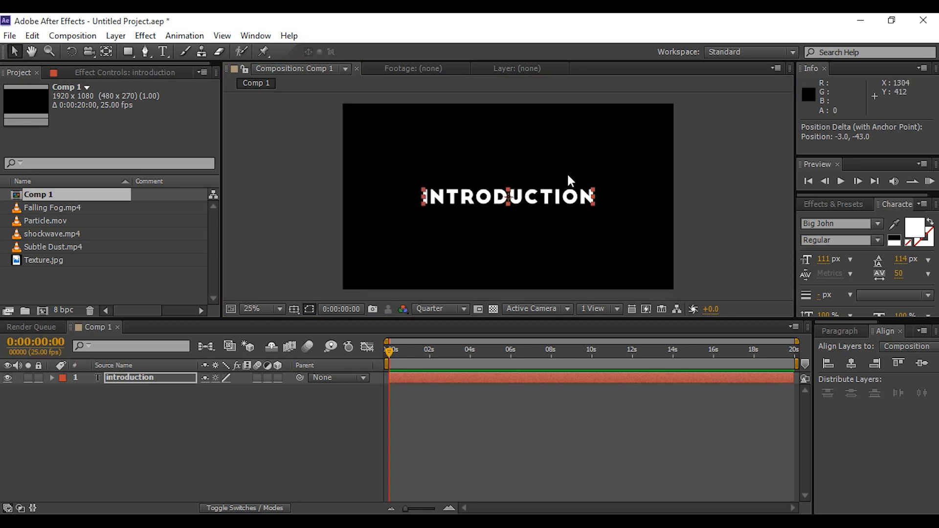
Make the text layer 3D and add a new two-node camera using the 35mm preset
click(710, 177)
click(277, 377)
right_click(299, 419)
mouse_move(365, 272)
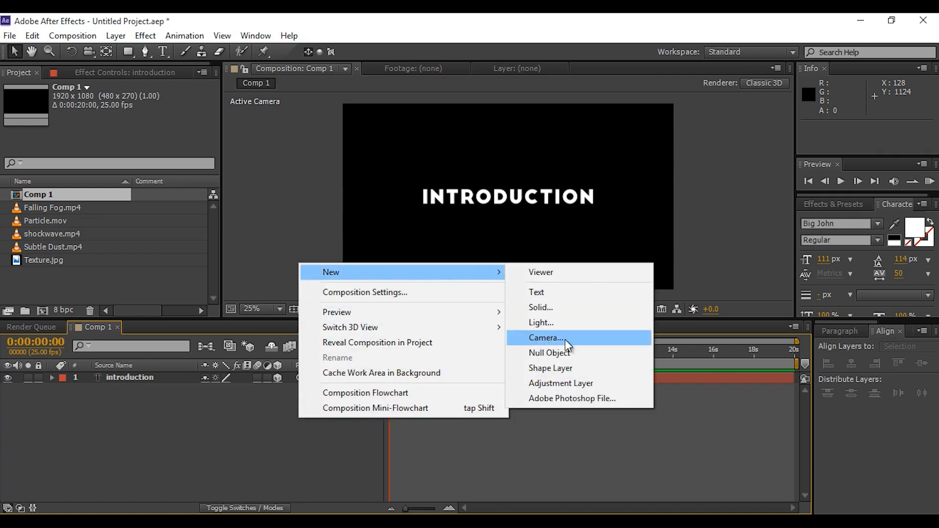
click(550, 339)
click(540, 166)
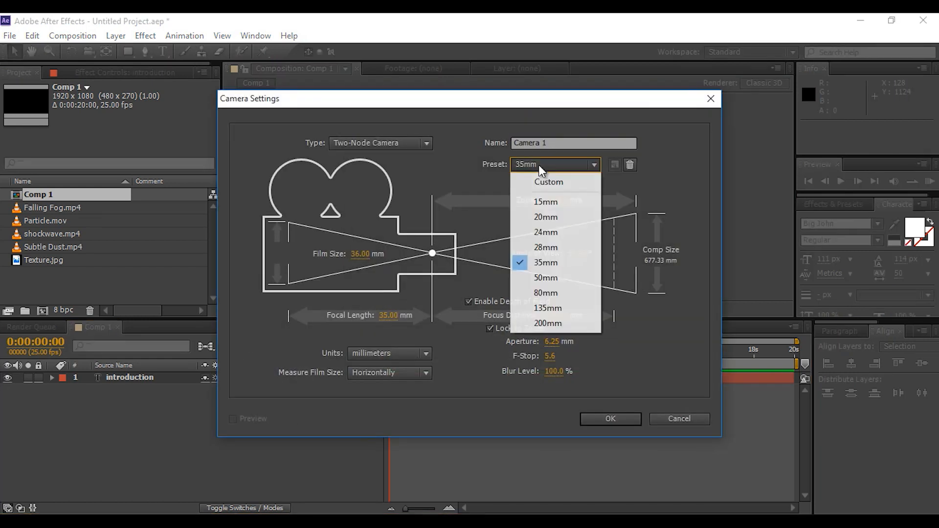
click(544, 265)
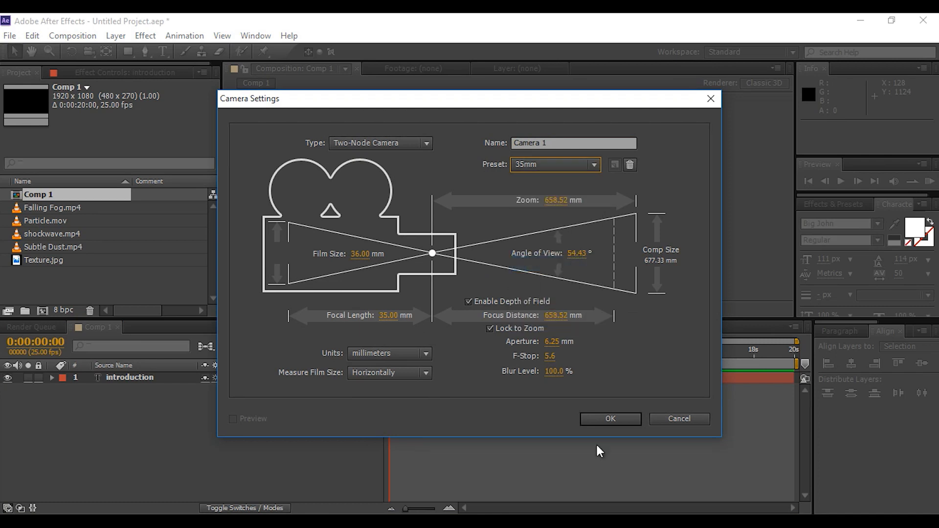
click(611, 420)
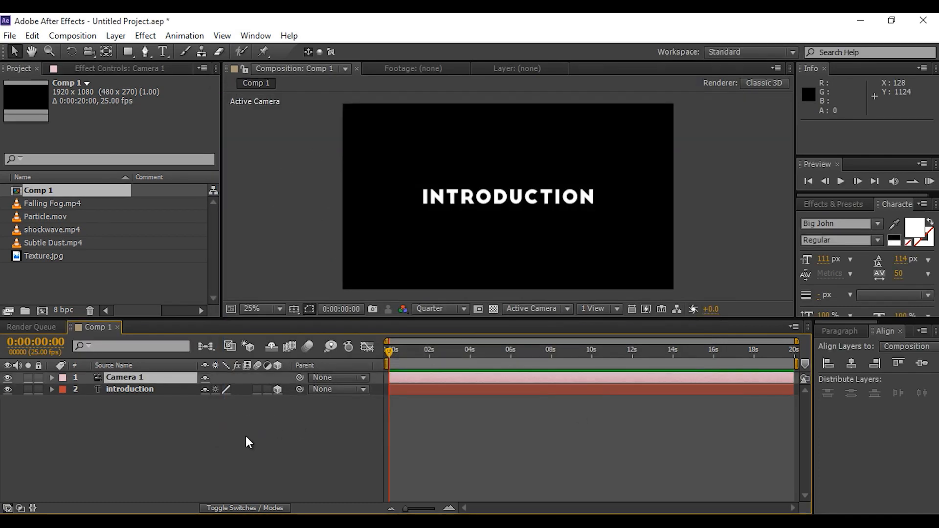
Set the text layer's Z position to -1923 and add a position keyframe at the start
click(151, 388)
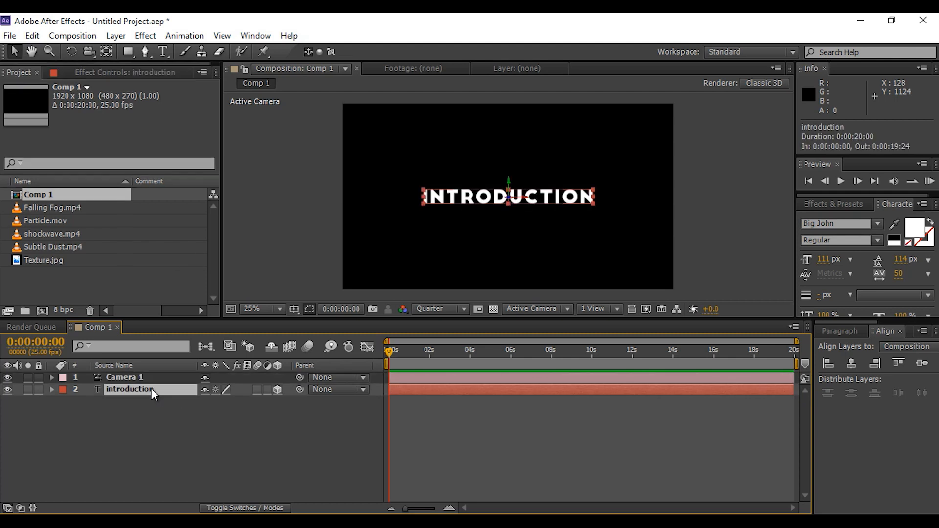
key(p)
drag(252, 406, 56, 417)
drag(255, 404, 45, 417)
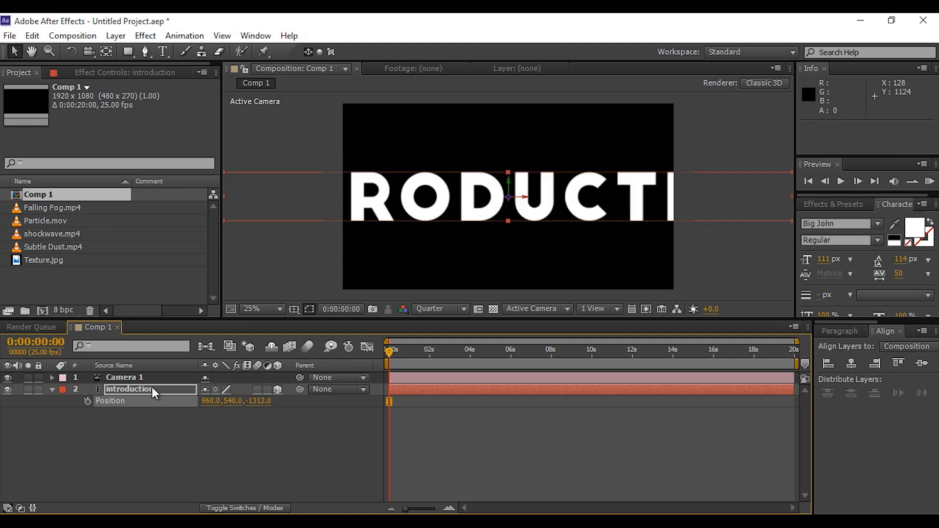
drag(274, 405, 182, 413)
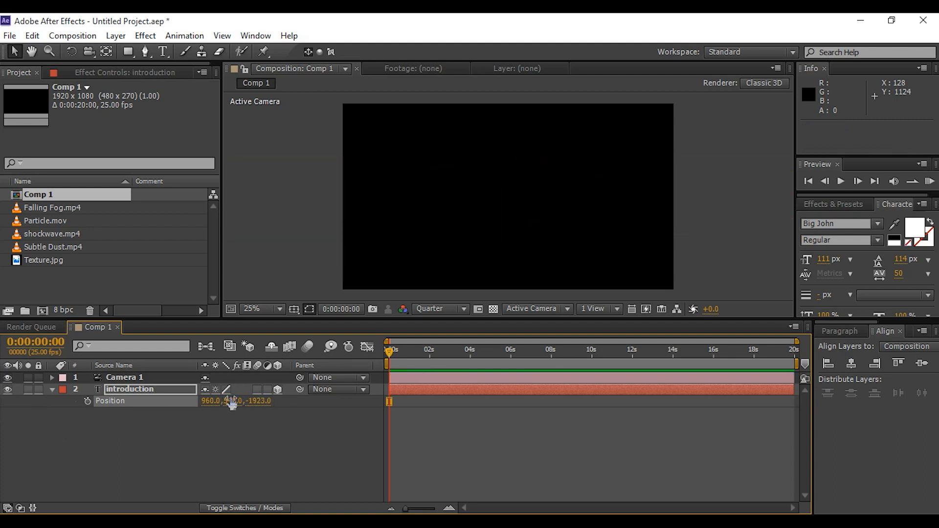
click(88, 401)
At frame 5, set the text layer's Z position to 798
drag(418, 511, 440, 512)
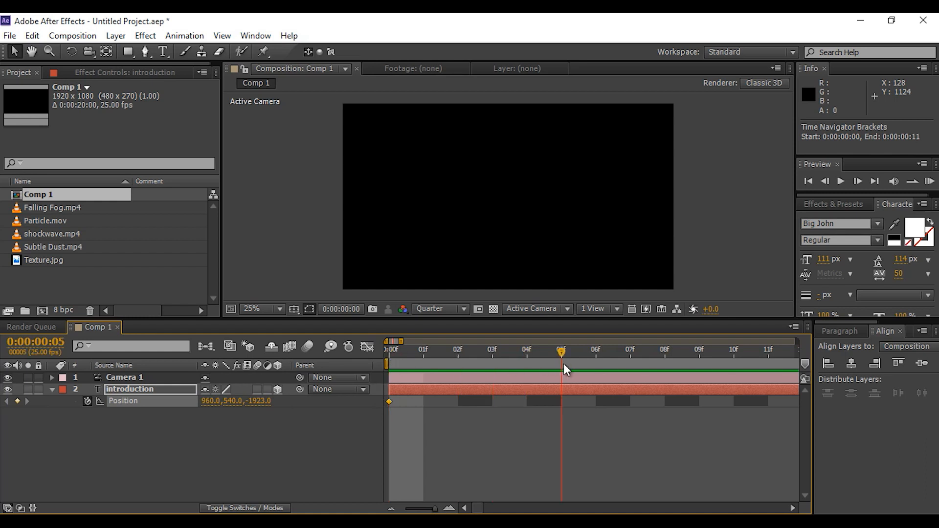
drag(257, 401, 384, 389)
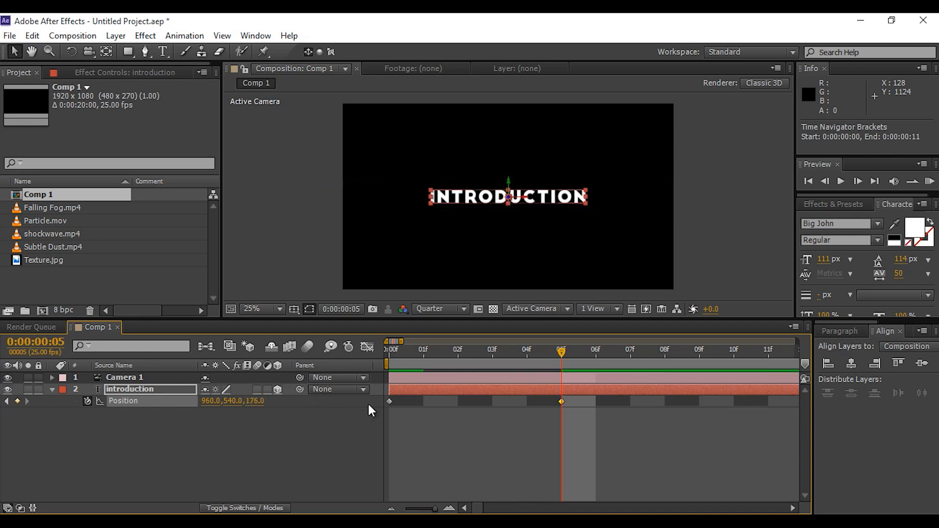
drag(259, 402, 578, 420)
drag(257, 401, 450, 416)
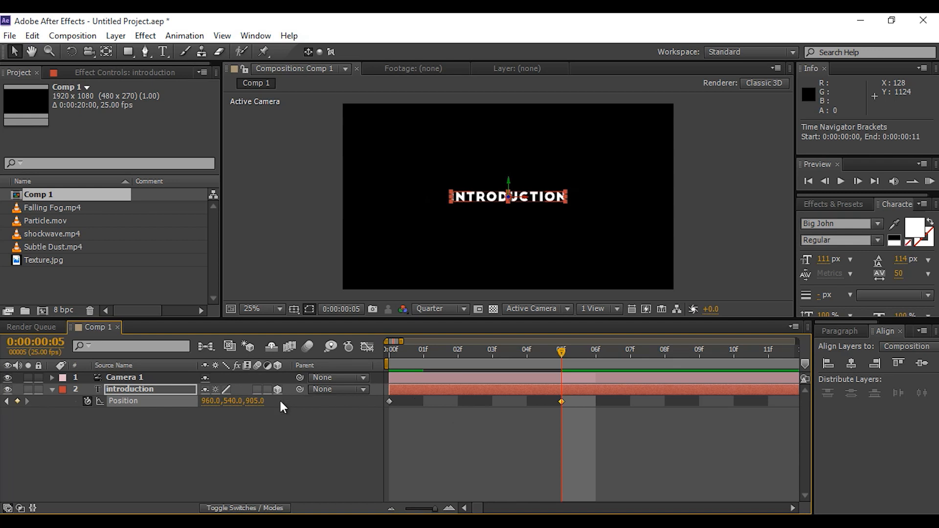
drag(258, 401, 79, 410)
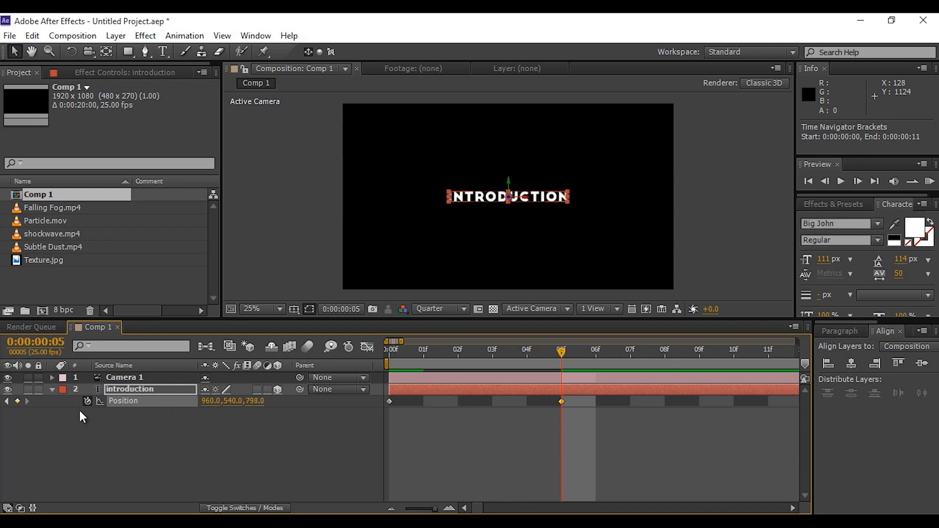
Add a Tracking animator to the text layer
click(117, 388)
click(52, 390)
click(52, 390)
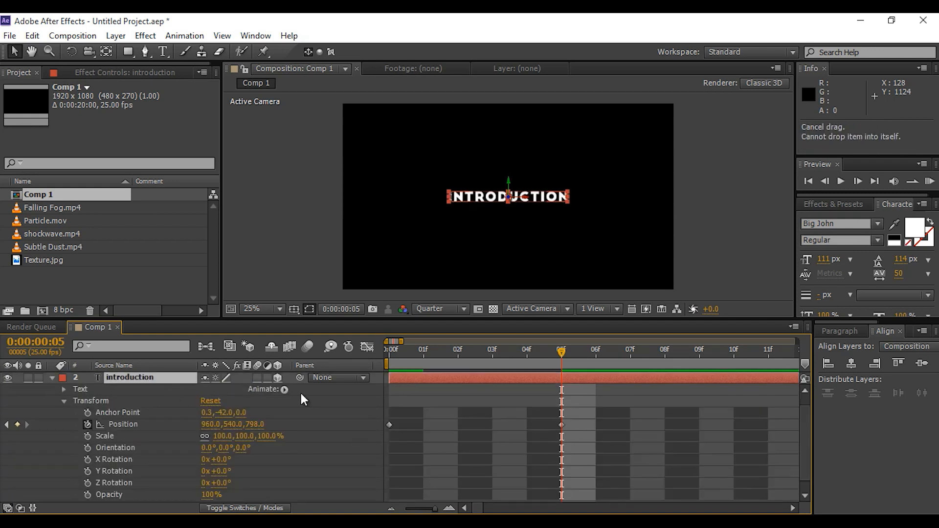
click(284, 390)
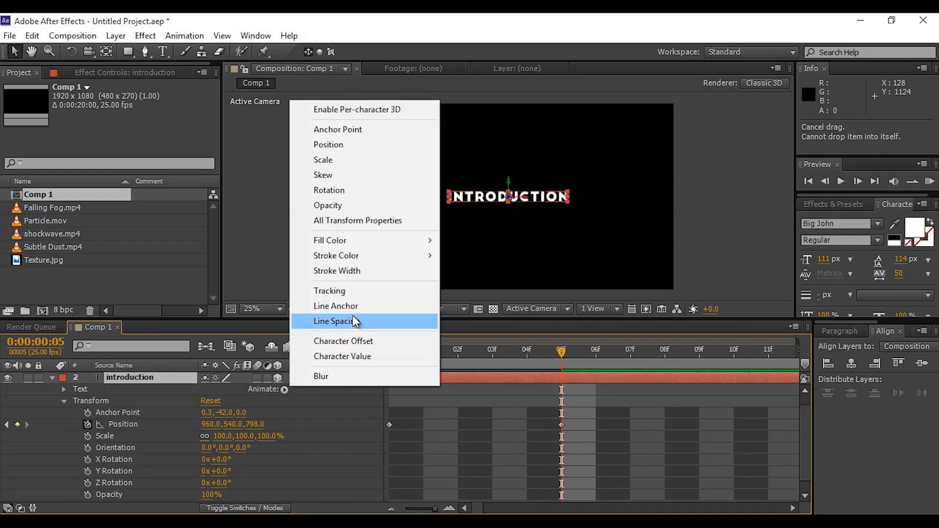
click(333, 291)
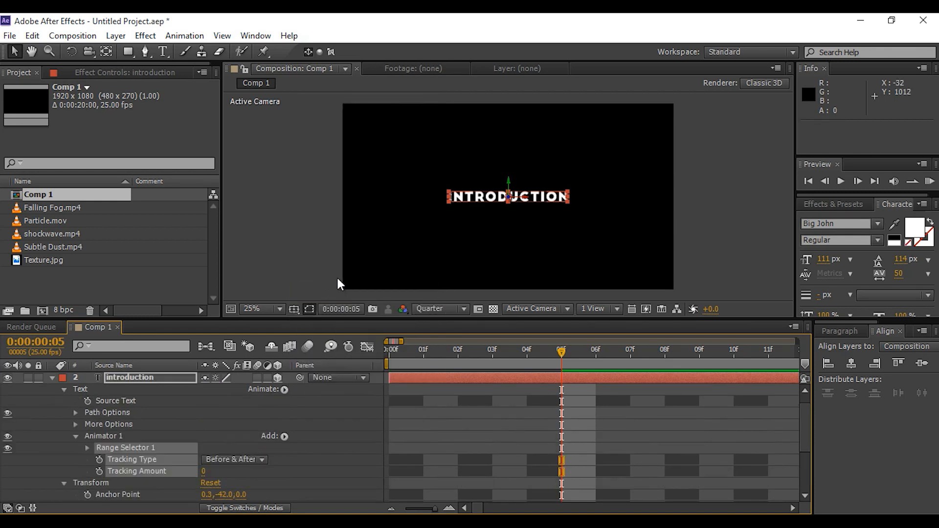
Keyframe the Tracking Amount at 0, then set it to 10 at 3 seconds
click(68, 471)
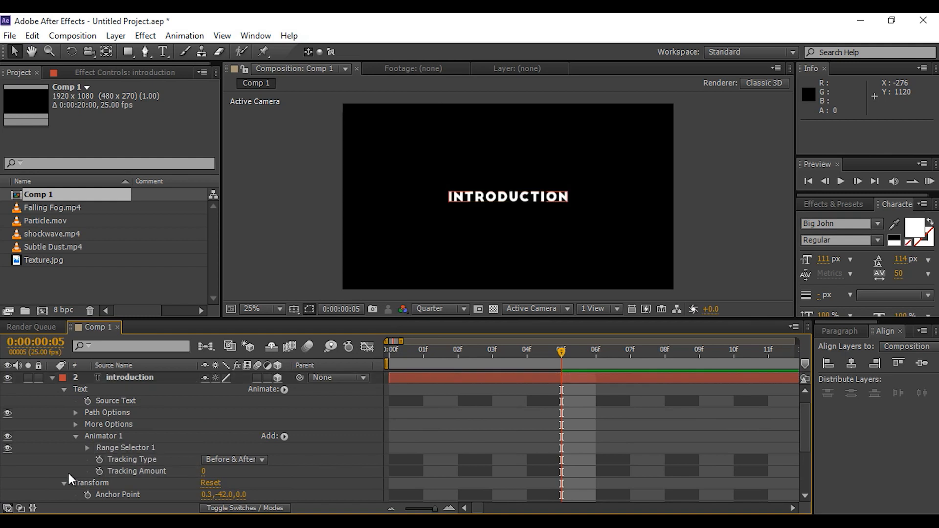
click(99, 470)
drag(435, 510, 421, 510)
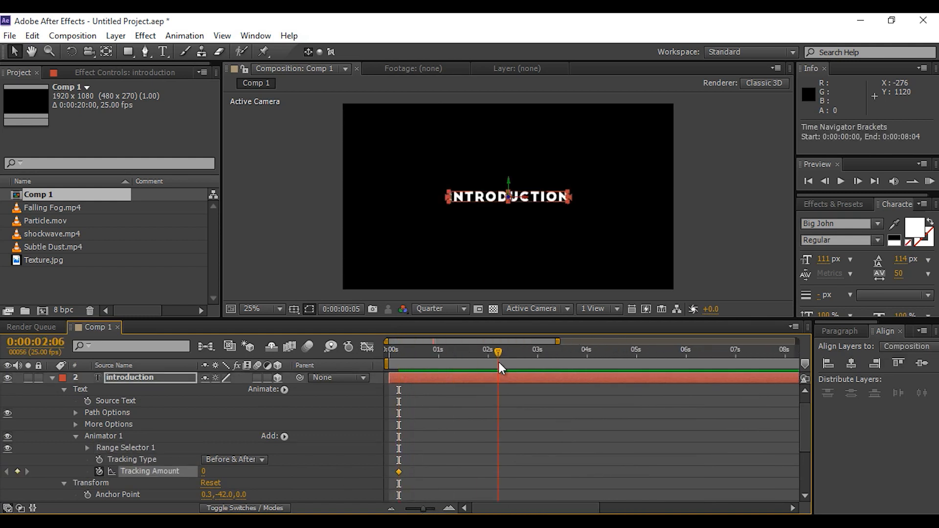
drag(537, 367, 536, 368)
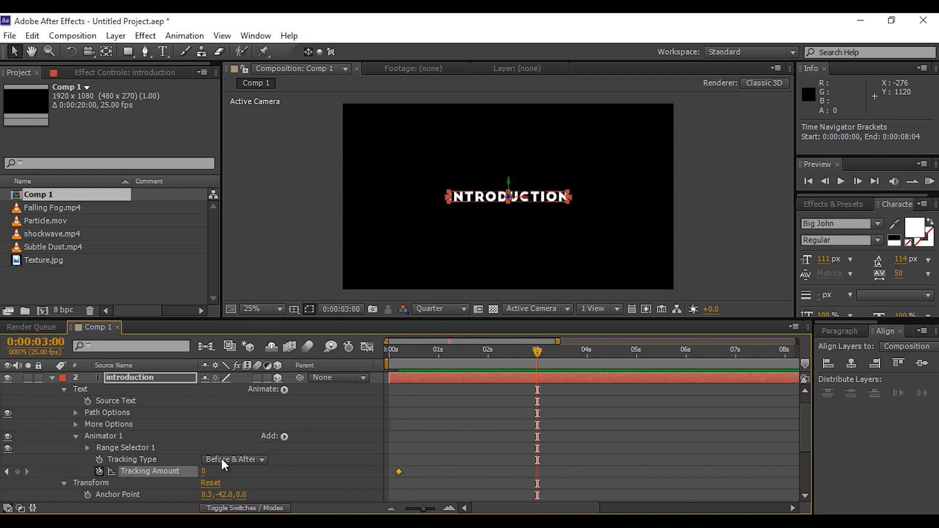
click(201, 474)
text(10)
key(Return)
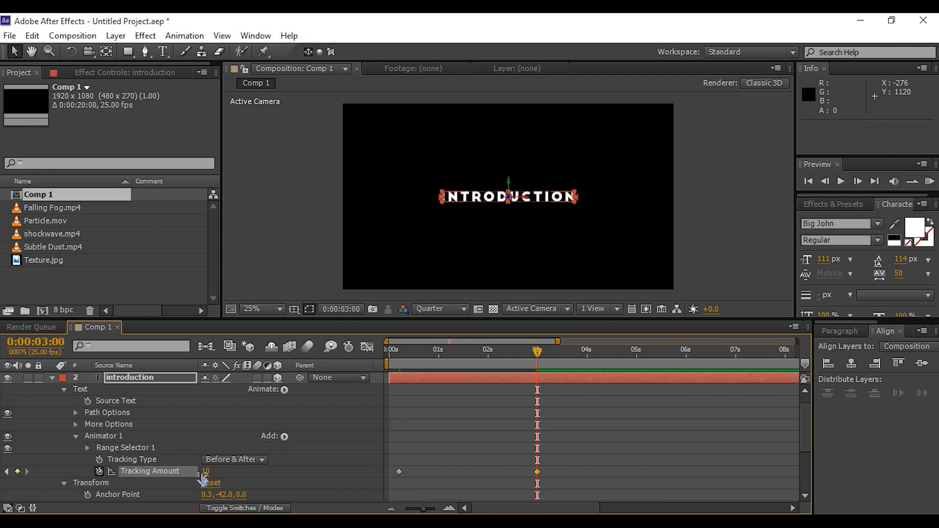
Add Subtle Dust.mp4 to the composition below the text and make it a 3D layer
click(50, 376)
click(170, 409)
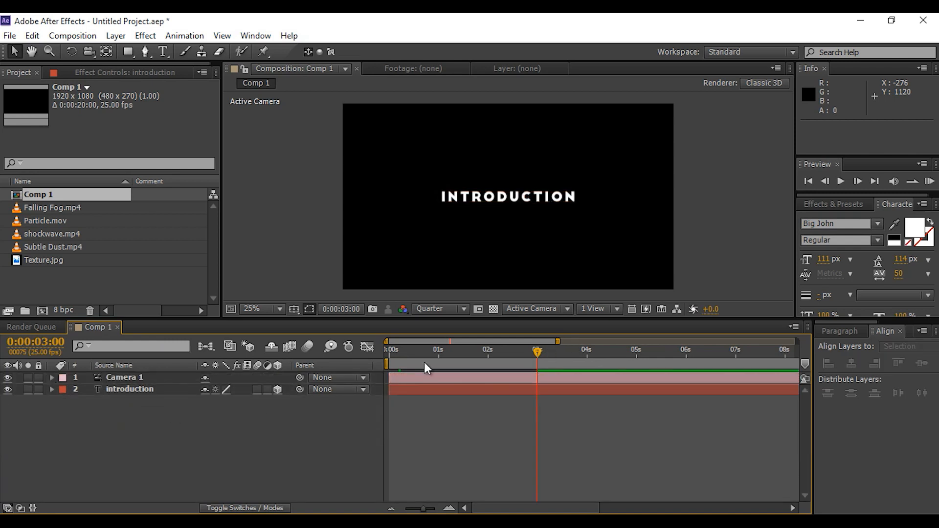
click(39, 245)
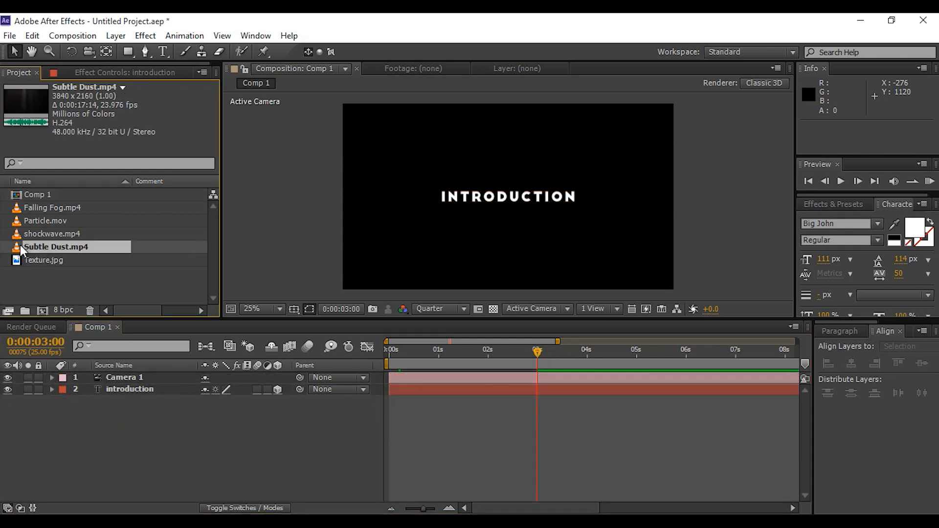
drag(19, 245, 124, 406)
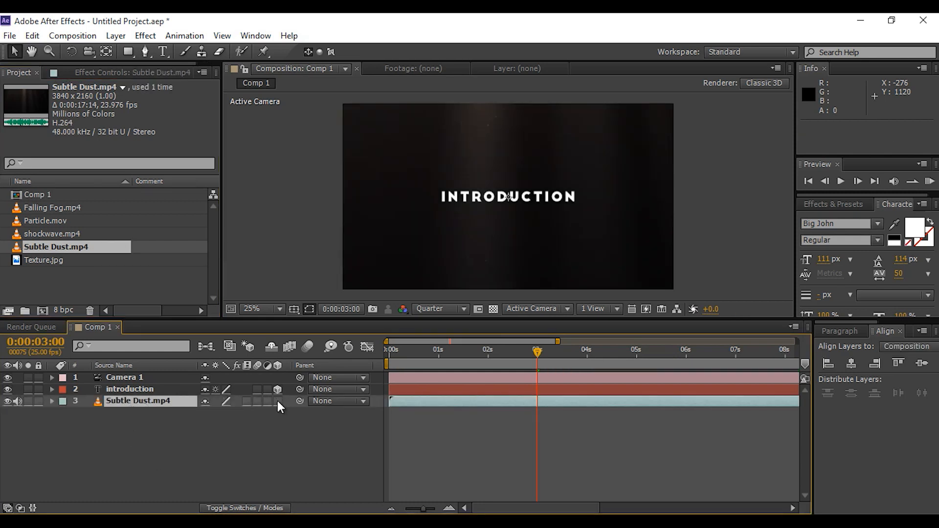
click(278, 401)
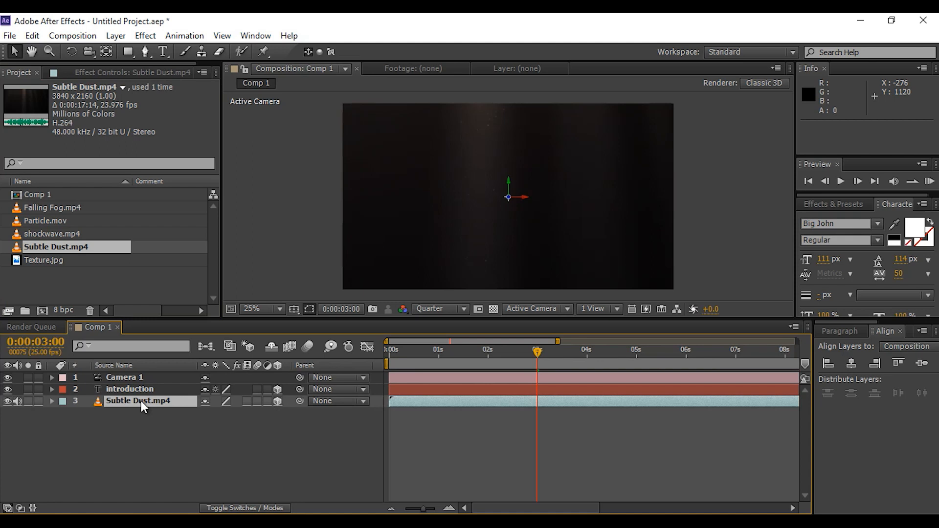
Set the Subtle Dust layer's Z position to 5000
key(p)
click(256, 413)
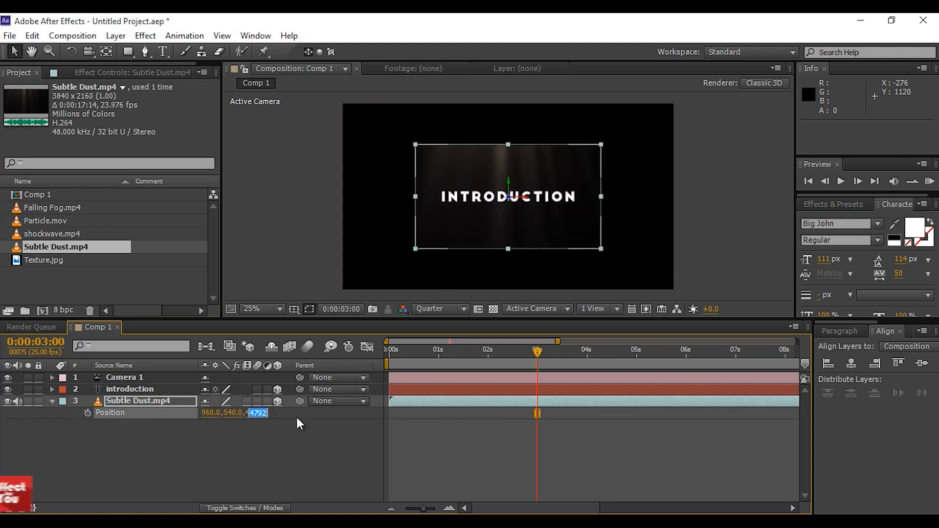
text(5000)
key(Return)
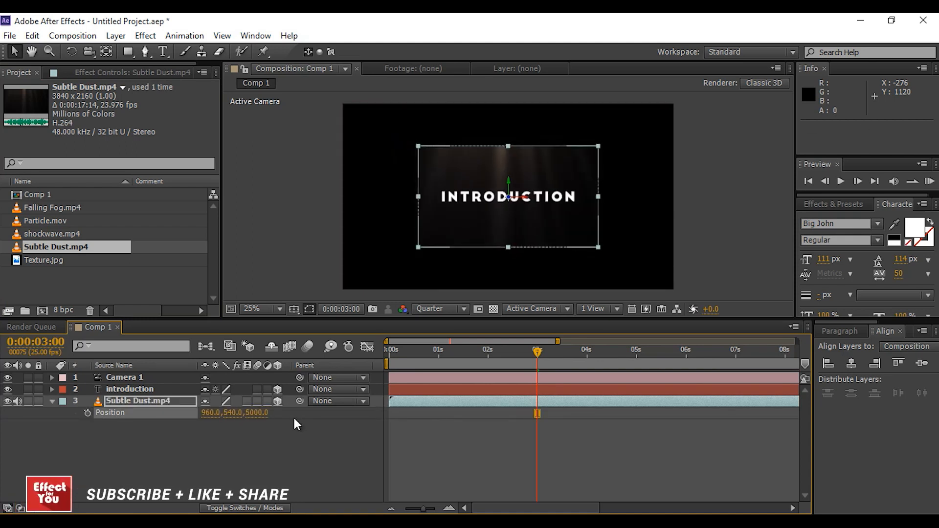
Scale the Subtle Dust layer up to about 188% so it fills the frame
drag(599, 249, 674, 293)
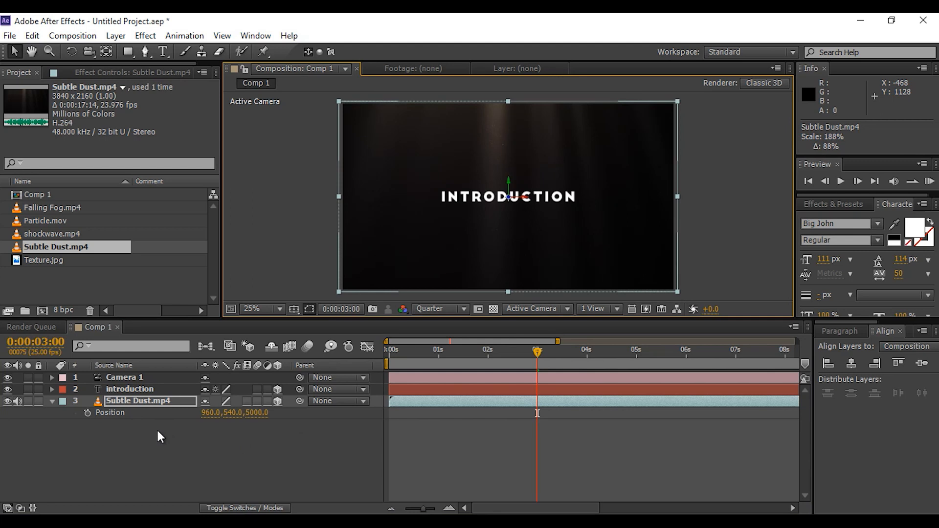
click(52, 401)
click(180, 428)
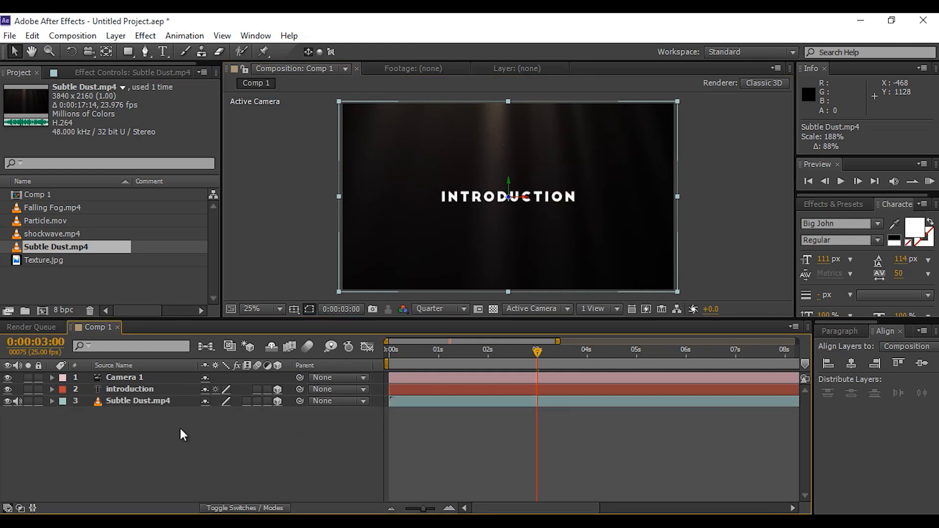
Add Particle.mov above the Subtle Dust layer, make it 3D, and show its position property
click(50, 234)
drag(39, 220, 114, 395)
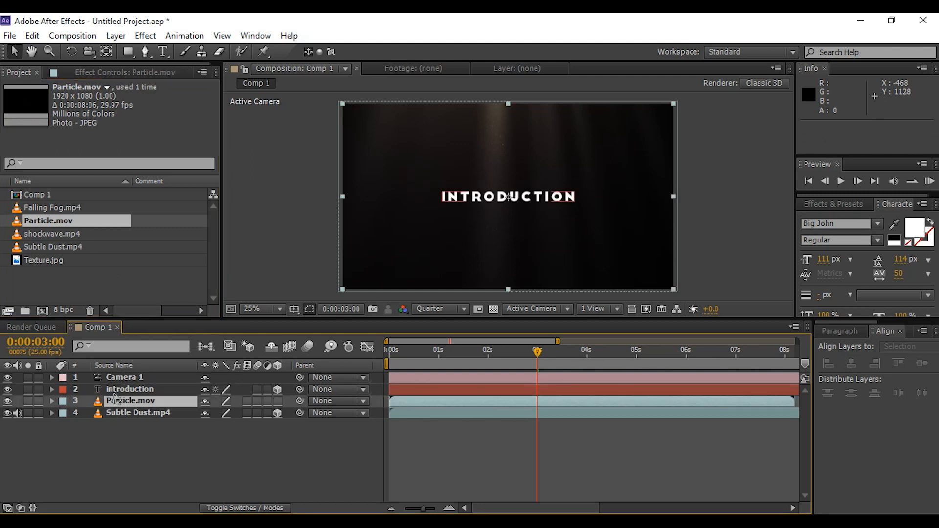
click(280, 402)
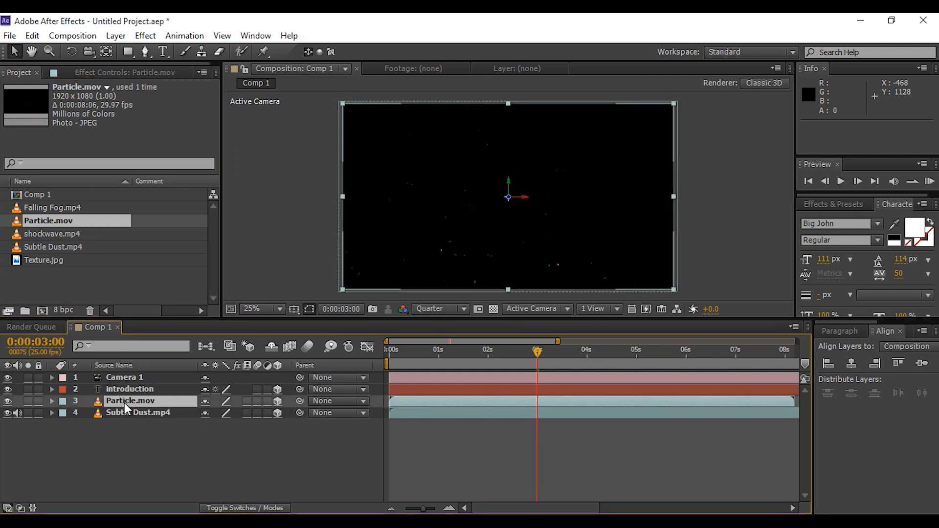
key(p)
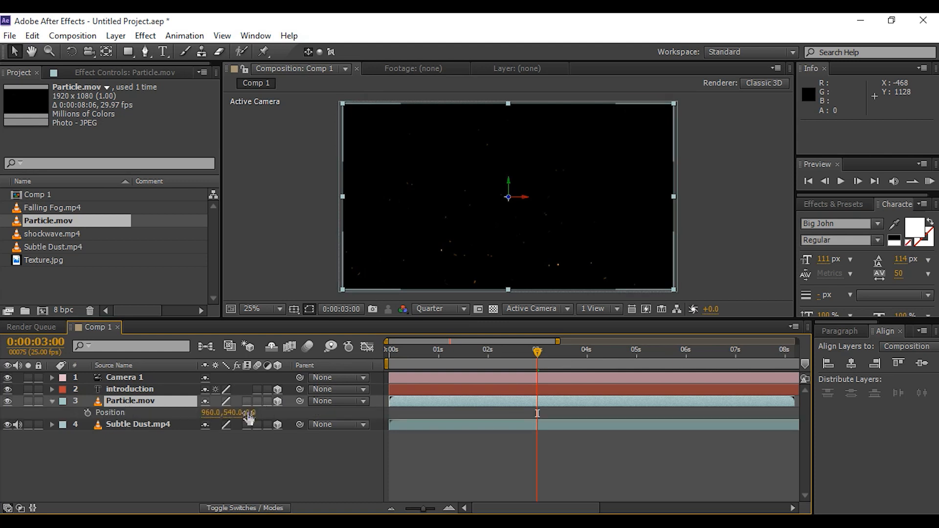
Set the Particle layer's Z position to -1500
drag(250, 413, 177, 417)
drag(79, 422, 66, 425)
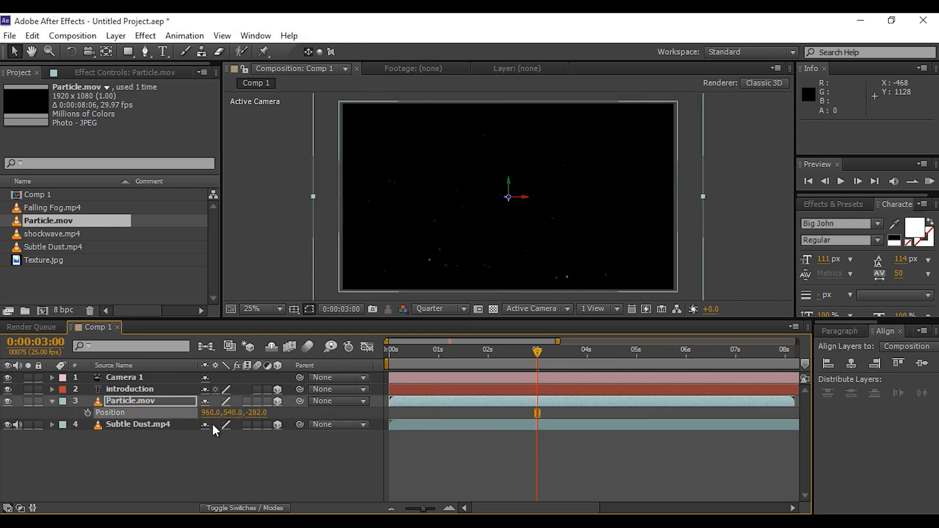
drag(263, 414, 180, 424)
click(245, 413)
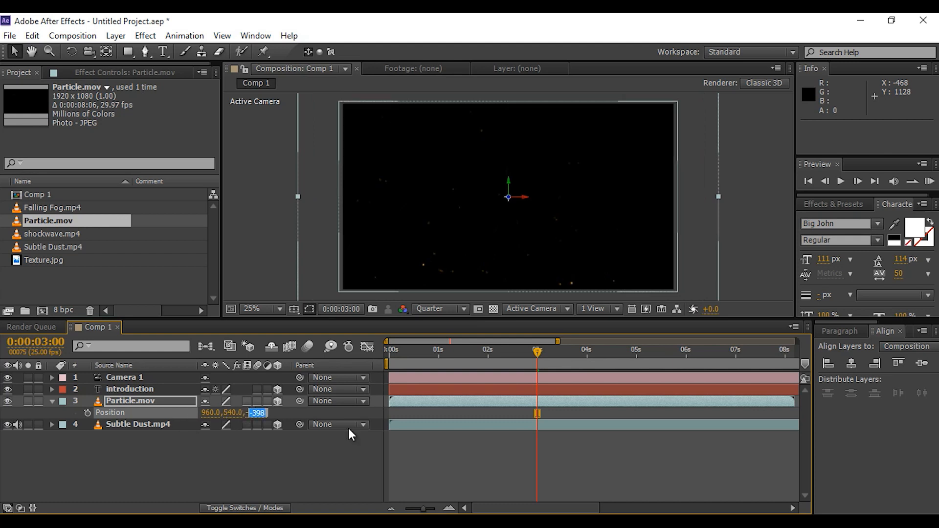
text(1500)
key(BackSpace)
key(BackSpace)
key(BackSpace)
key(BackSpace)
text(-1500)
key(Return)
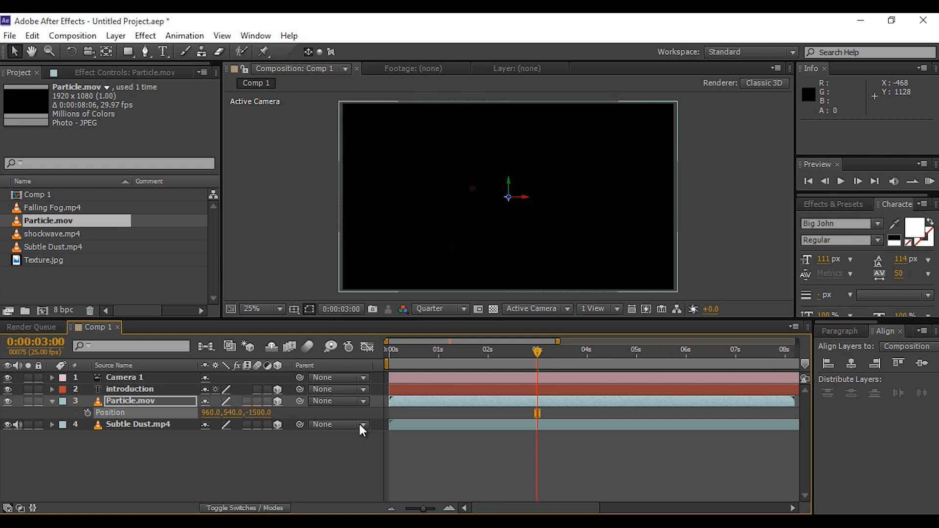
Move the Particle layer in the viewer to about X 1108, Y 487
scroll(425, 235, down, 2)
drag(463, 239, 650, 119)
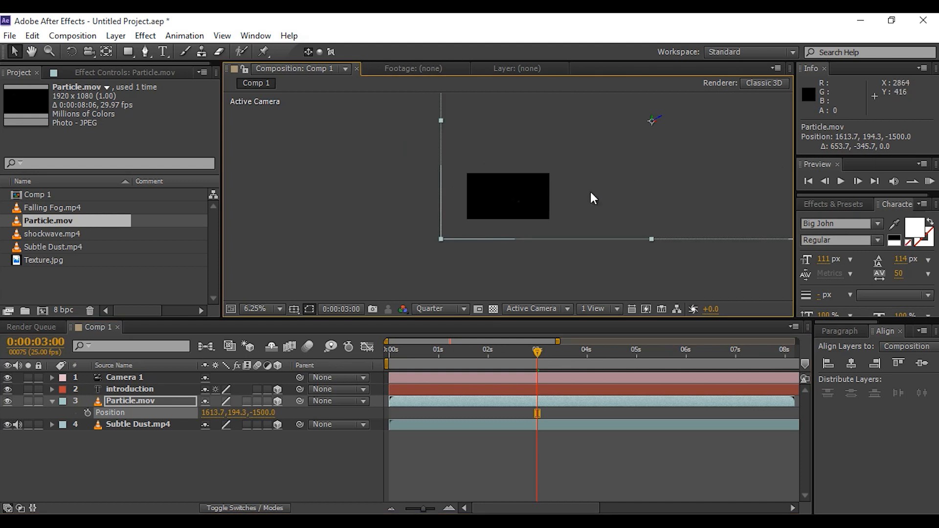
scroll(591, 193, down, 1)
drag(687, 100, 618, 136)
scroll(611, 166, up, 1)
drag(624, 169, 525, 218)
scroll(535, 201, up, 1)
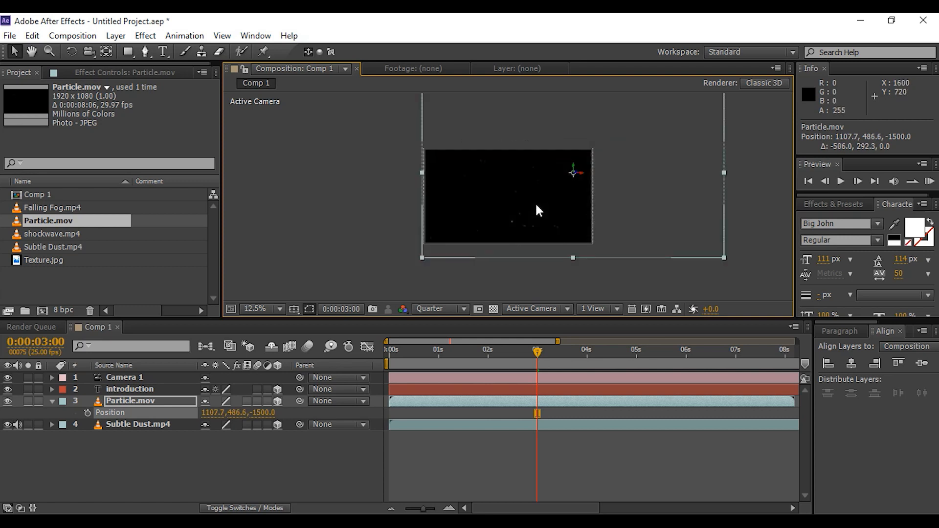
Set the Particle layer's blending mode to Screen
click(146, 401)
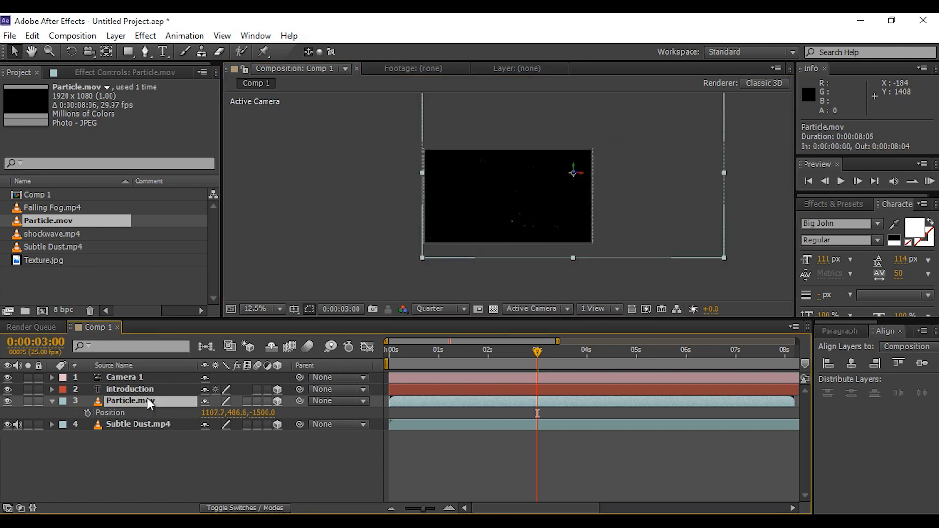
click(242, 509)
click(241, 402)
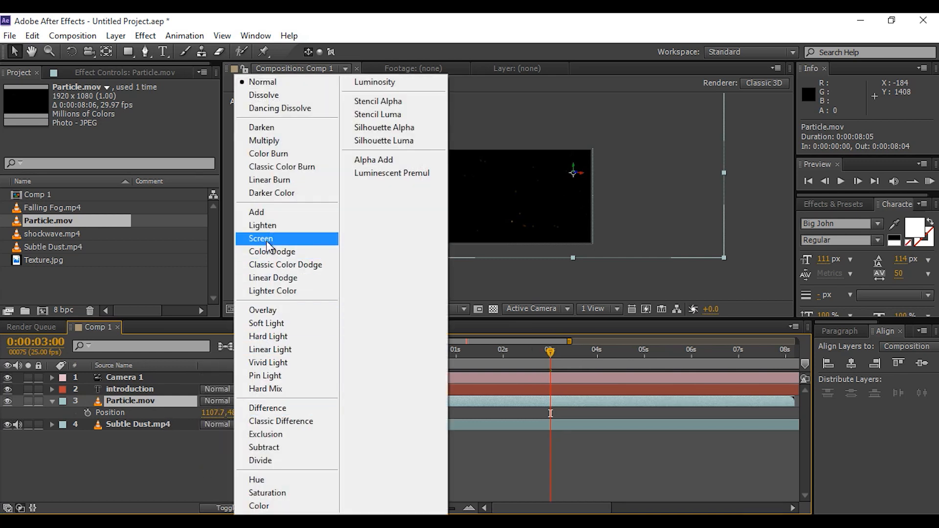
click(266, 239)
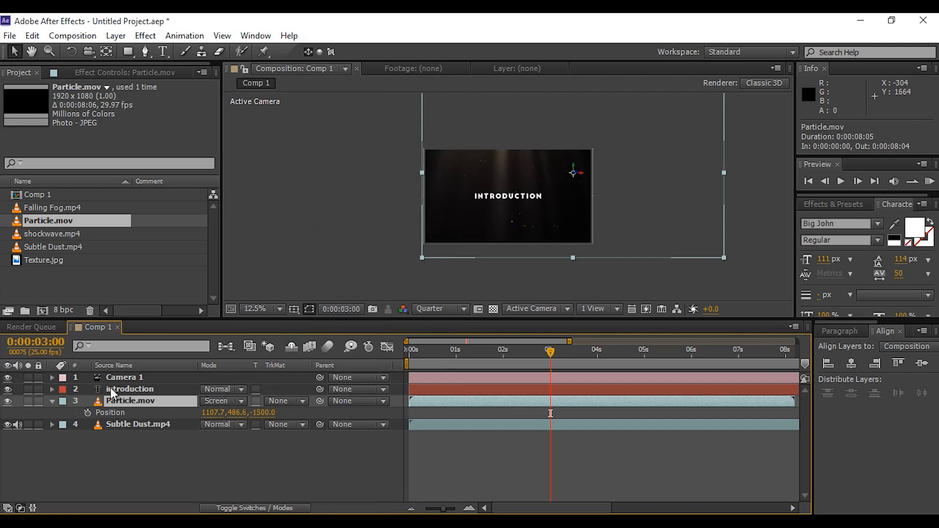
Preview the composition from the beginning
click(53, 402)
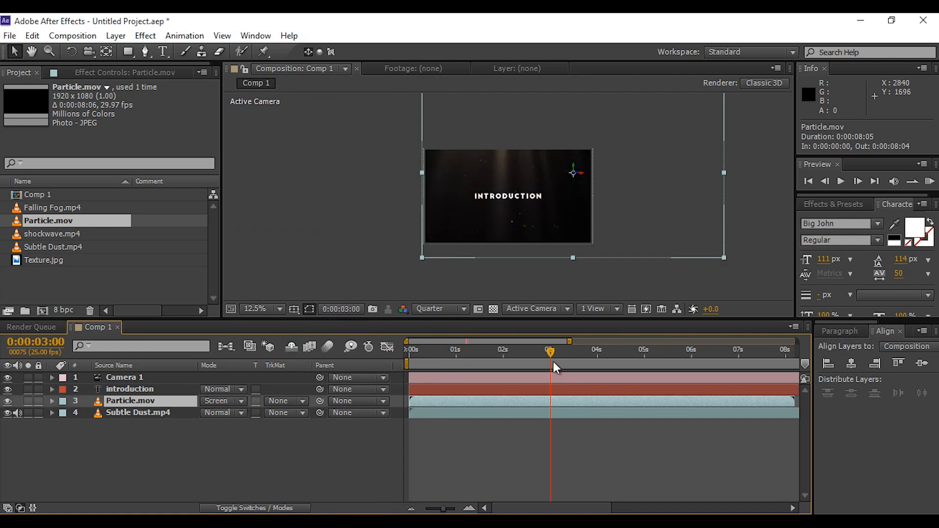
key(Home)
key(h)
key(space)
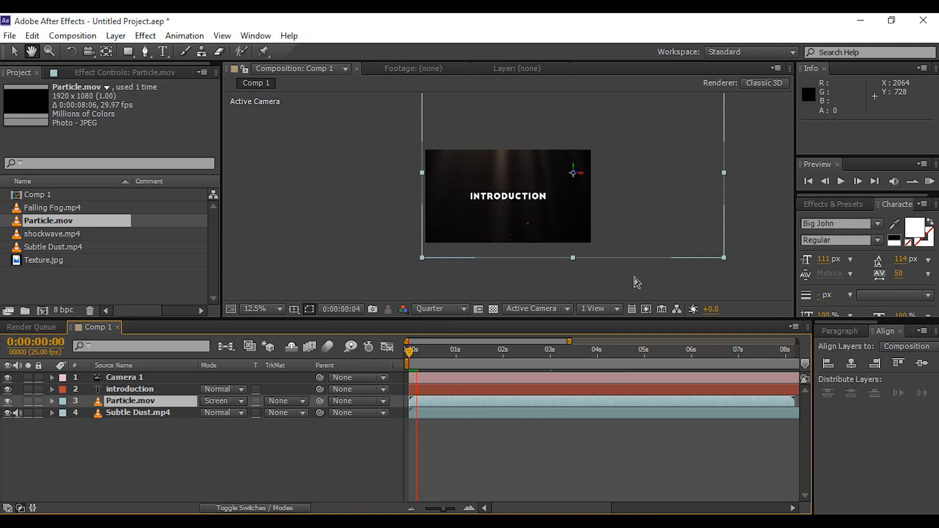
key(space)
drag(421, 351, 460, 352)
click(156, 437)
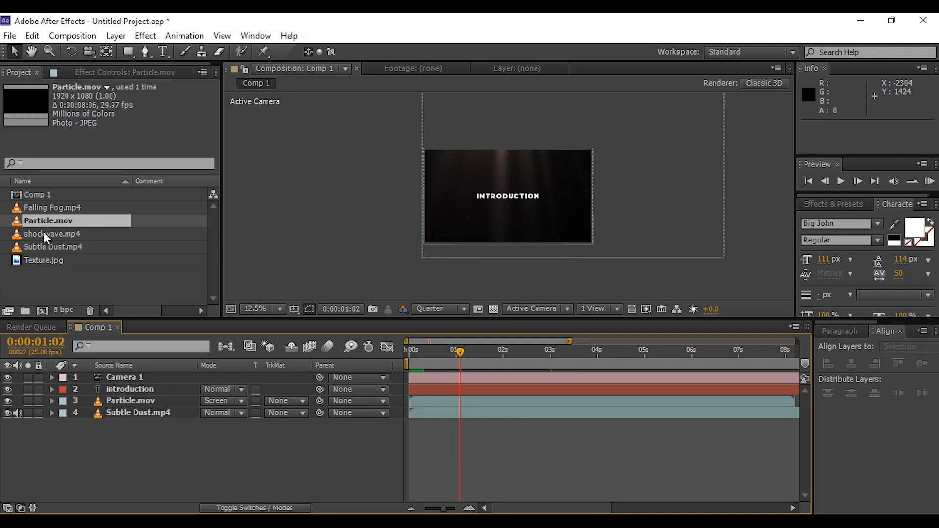
Add Falling Fog.mp4 above the Particle layer and set its blending mode to Screen
click(47, 210)
drag(20, 207, 122, 397)
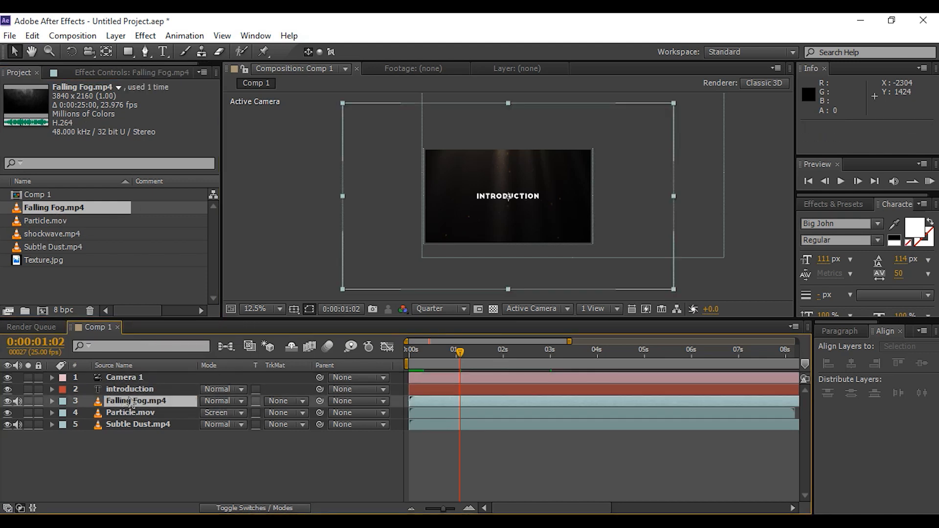
click(242, 401)
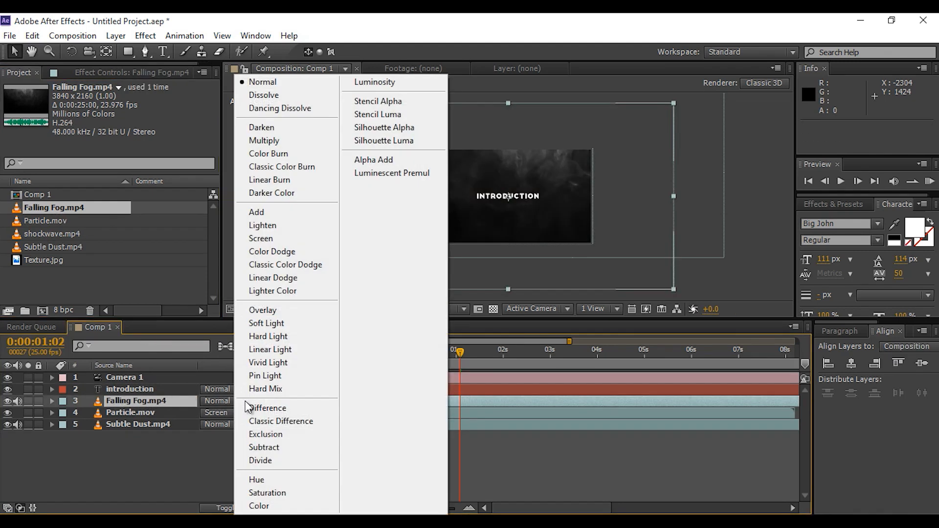
click(268, 238)
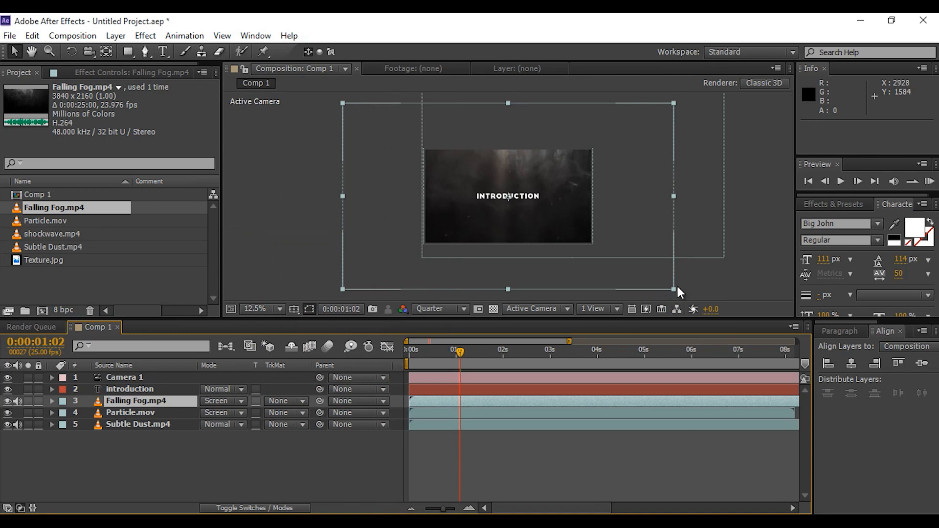
Scale the Falling Fog layer down to about 59% and set its opacity to 20%
drag(674, 289, 608, 250)
key(period)
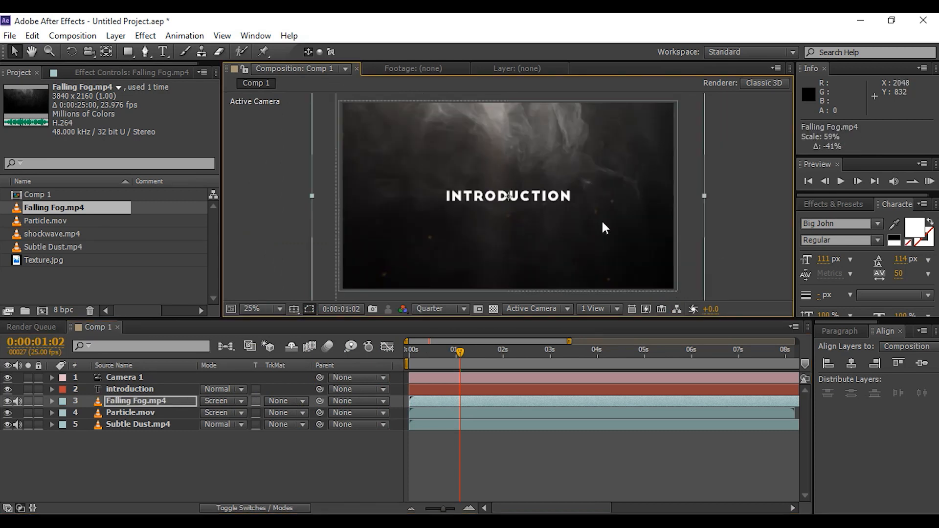
click(158, 401)
key(t)
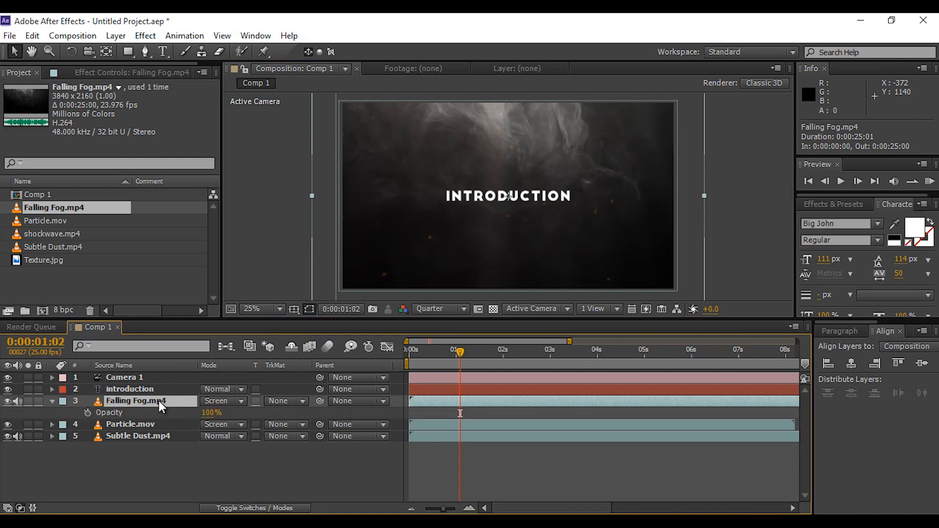
click(208, 413)
text(20)
key(Return)
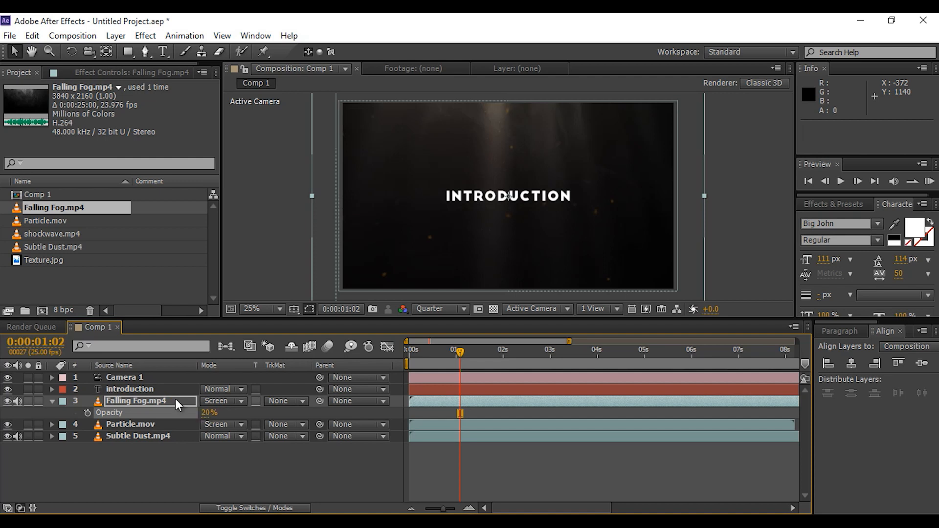
Set the Falling Fog layer's Z position to 2000
click(53, 403)
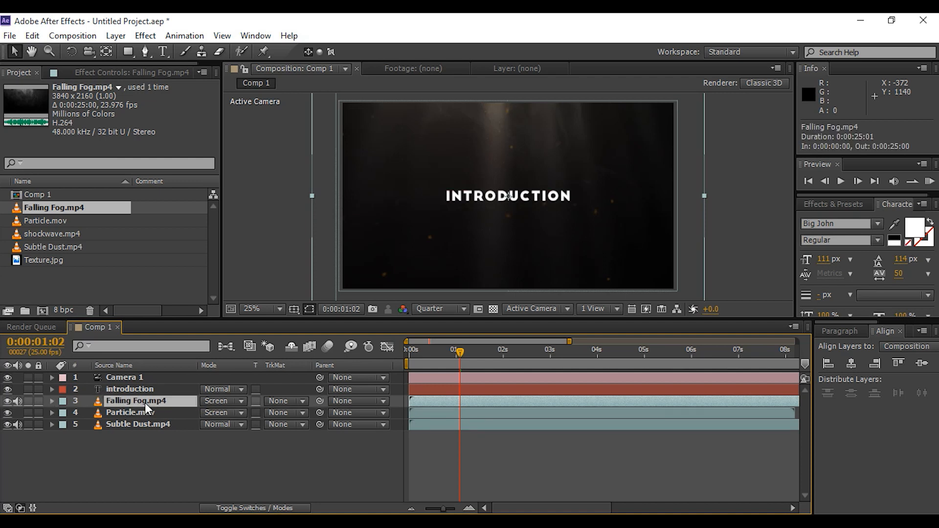
key(p)
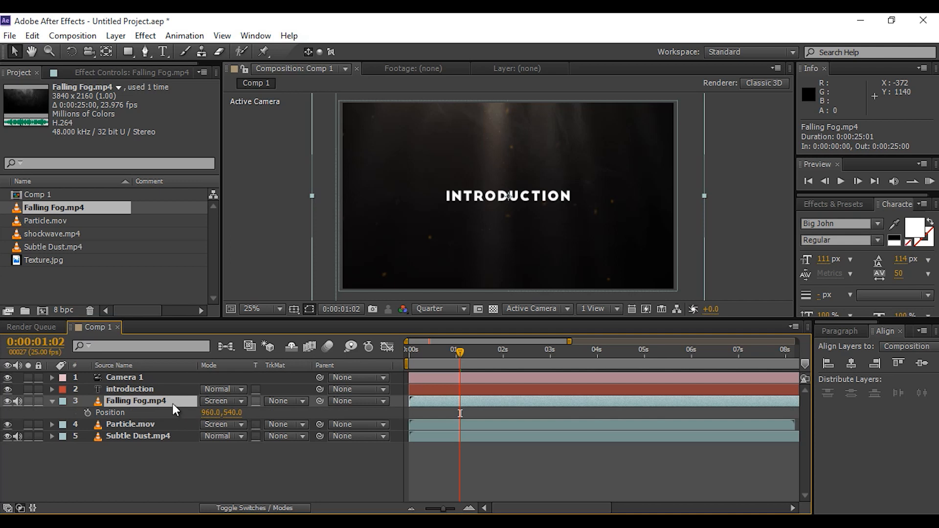
key(p)
click(285, 506)
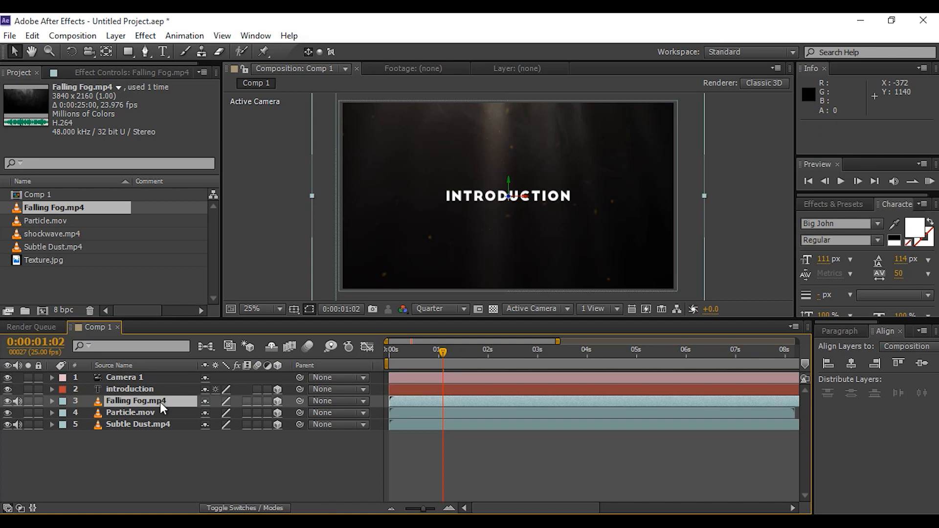
key(p)
drag(250, 412, 509, 415)
drag(257, 413, 764, 440)
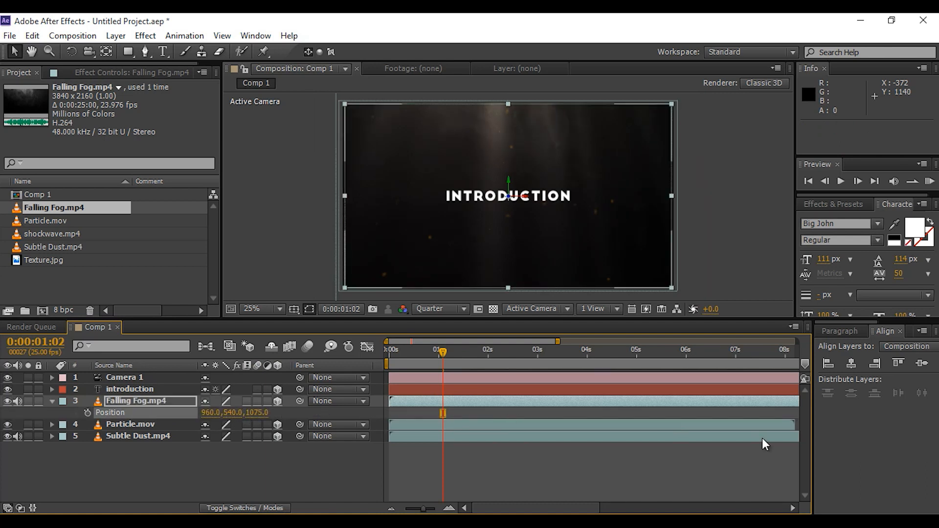
drag(261, 416, 299, 419)
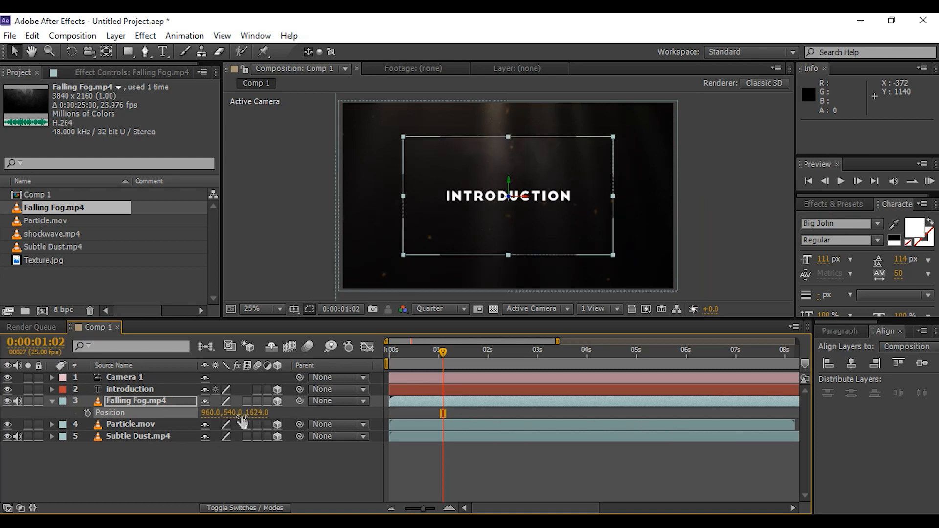
click(259, 414)
text(2000)
key(Return)
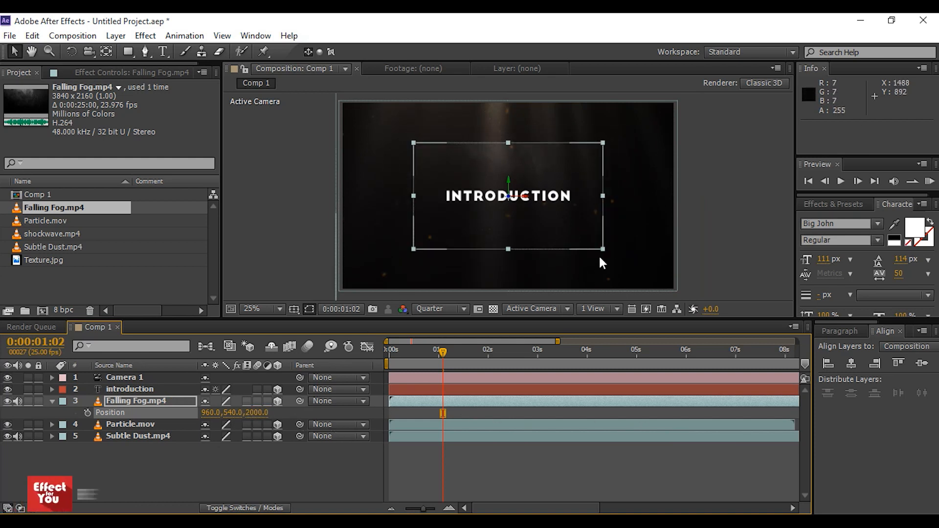
Scale the Falling Fog layer up to about 110% so it fills the frame
drag(602, 248, 683, 297)
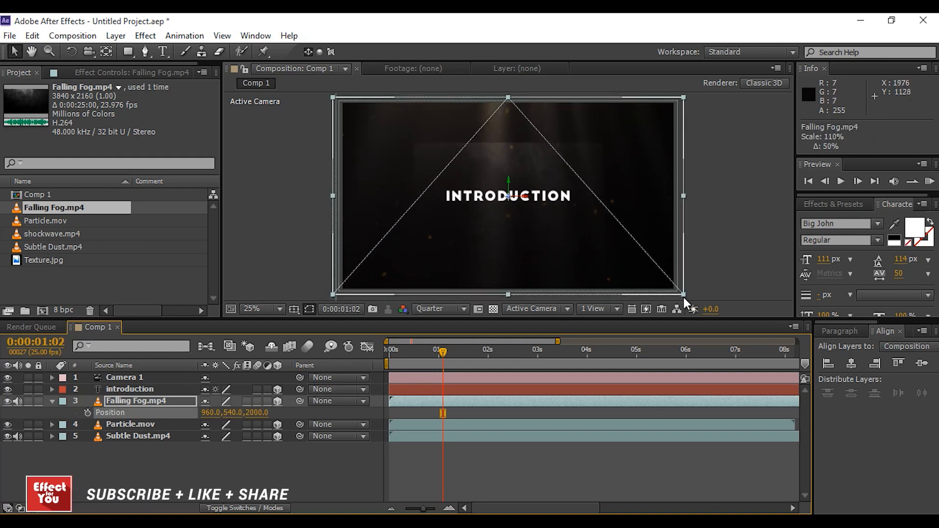
drag(441, 353, 395, 348)
drag(391, 352, 439, 353)
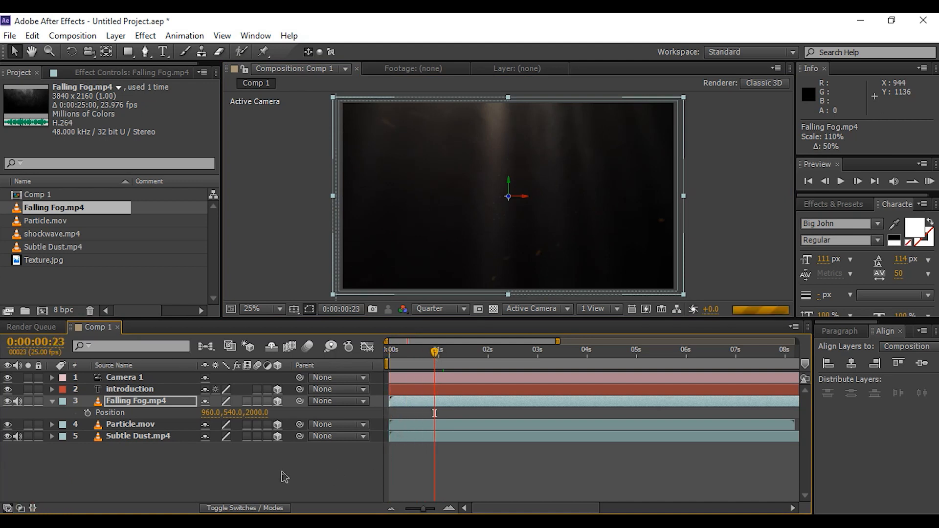
key(F2)
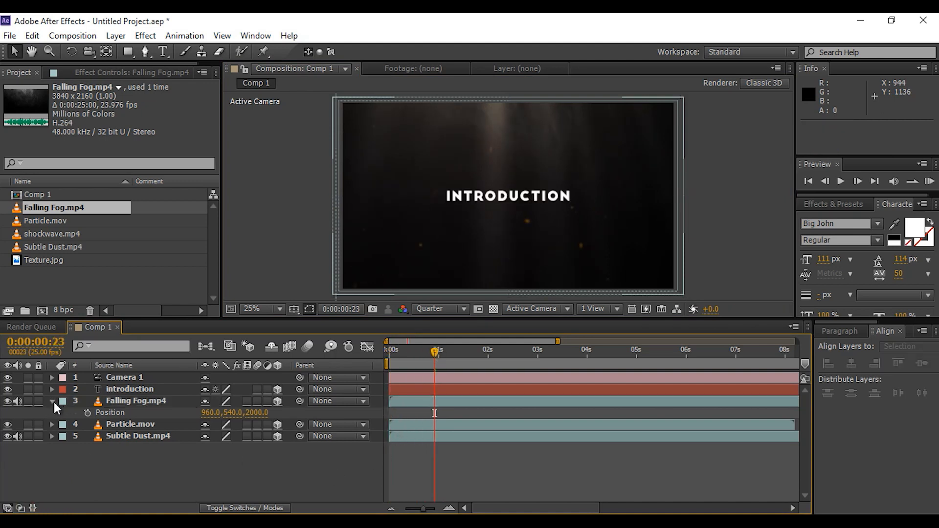
click(53, 401)
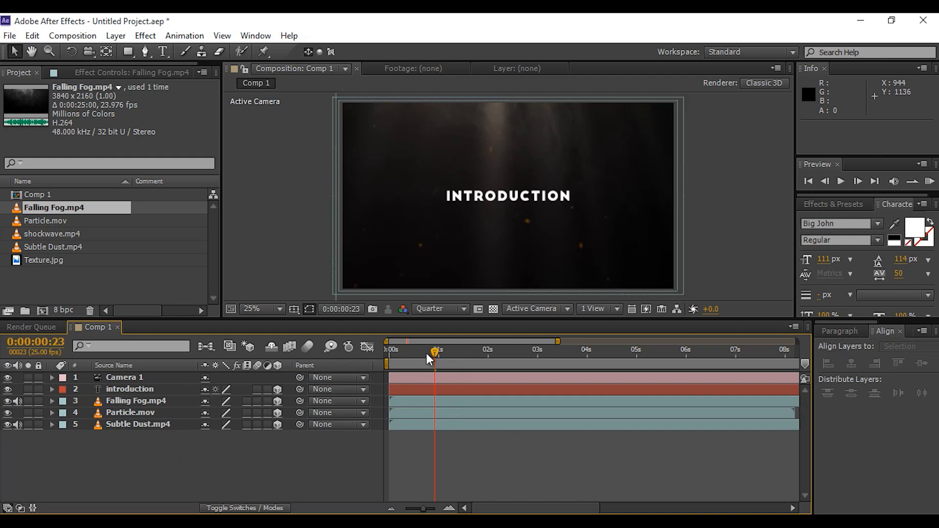
Add shockwave.mp4 above the Falling Fog layer and set its blending mode to Screen
click(31, 234)
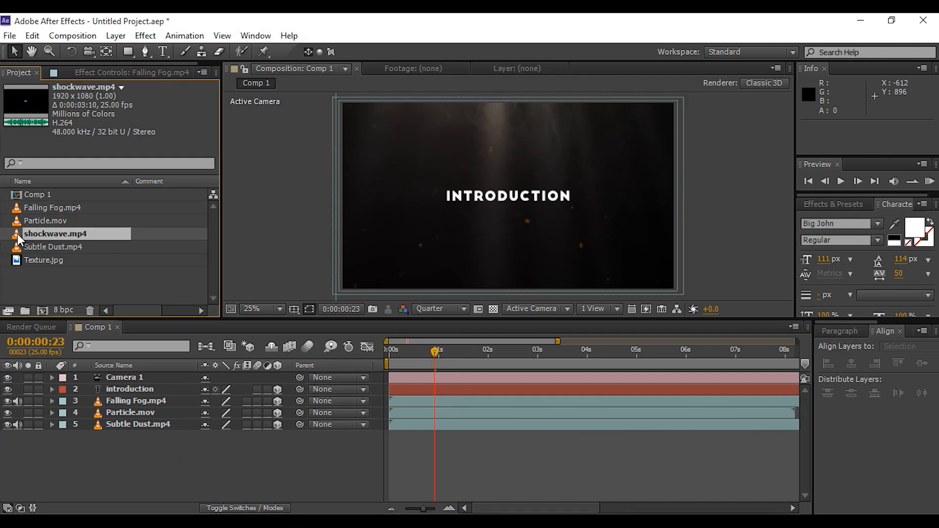
drag(17, 234, 128, 395)
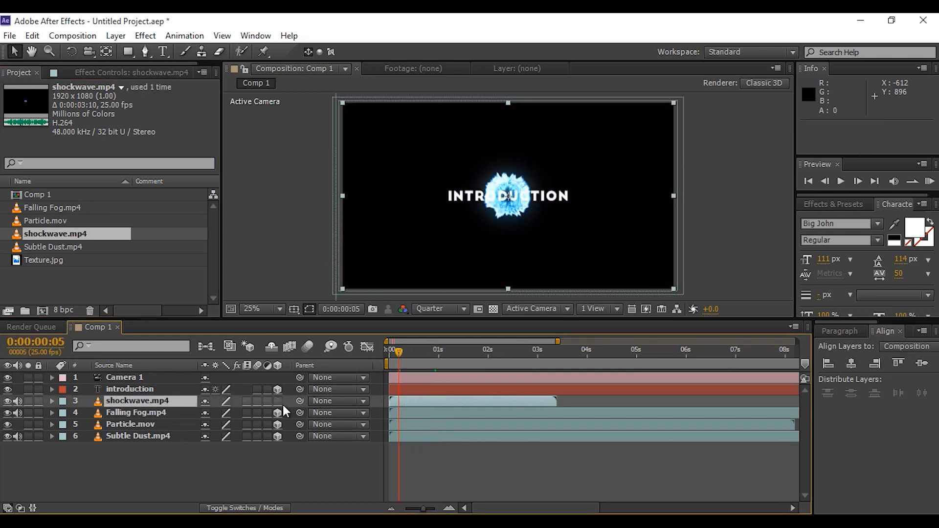
click(169, 402)
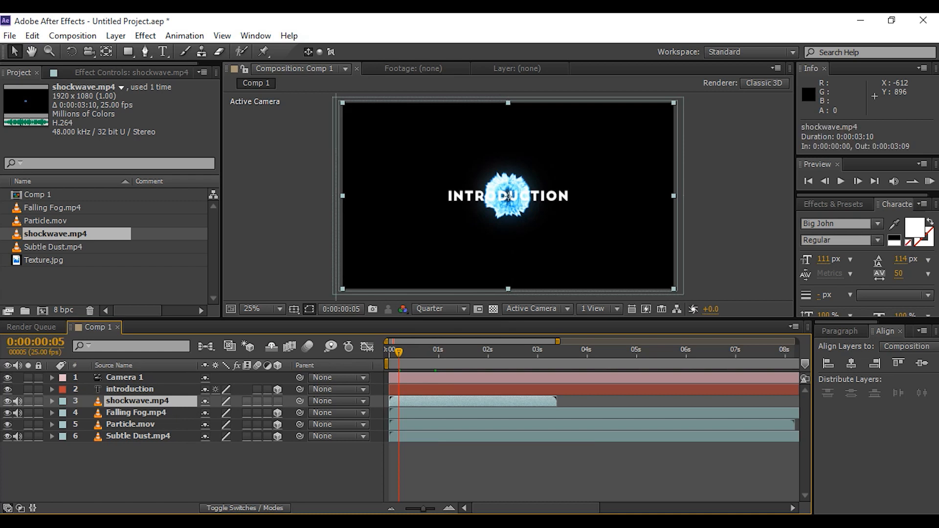
click(256, 508)
click(239, 403)
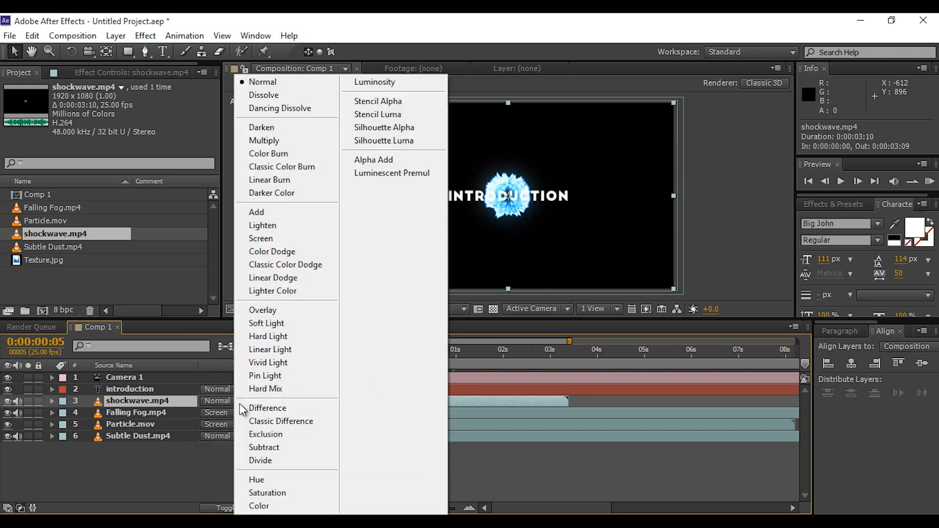
click(265, 240)
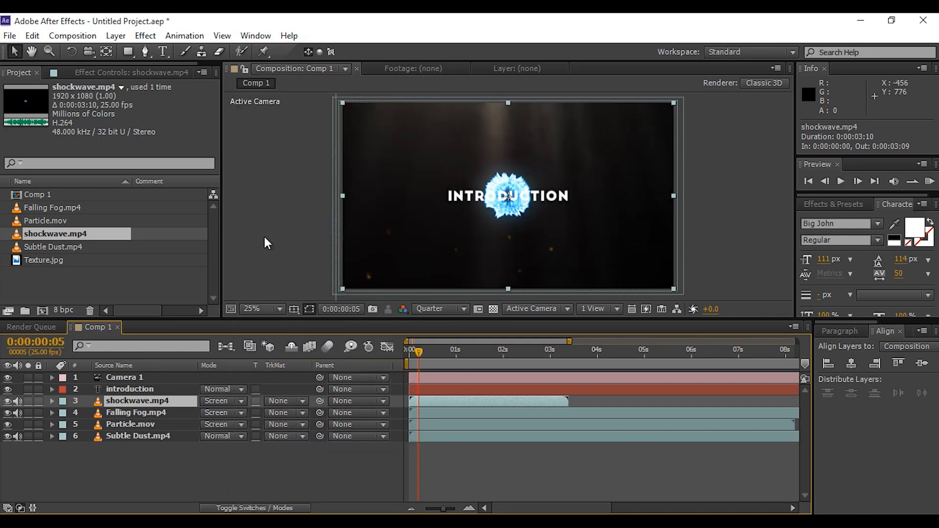
Reveal the introduction layer's keyframes and shift the shockwave.mp4 layer to start at frame 5, where the reveal begins
drag(421, 350, 411, 353)
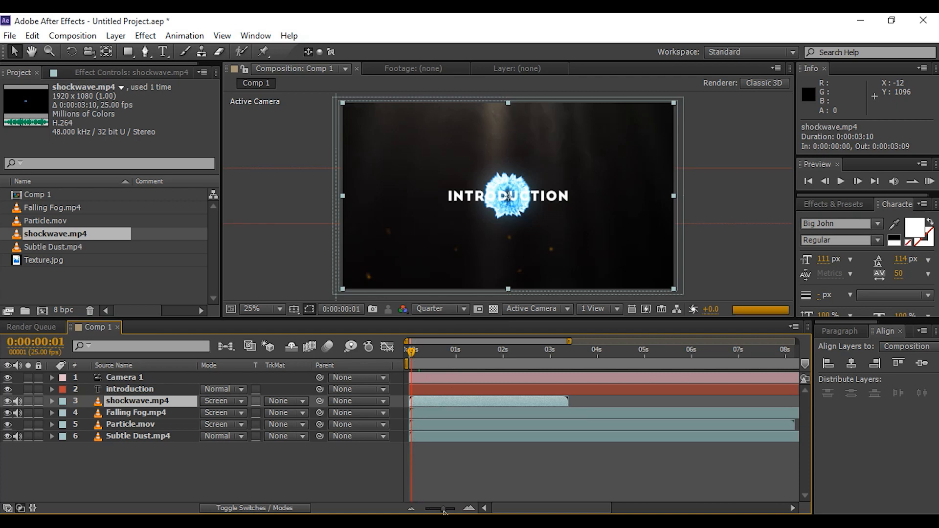
drag(443, 509, 447, 510)
click(435, 389)
key(u)
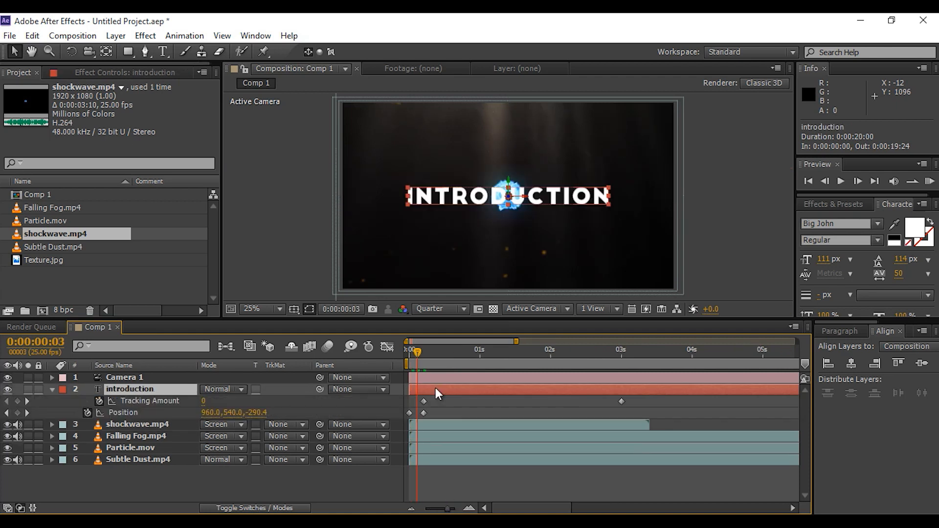
drag(419, 352, 424, 351)
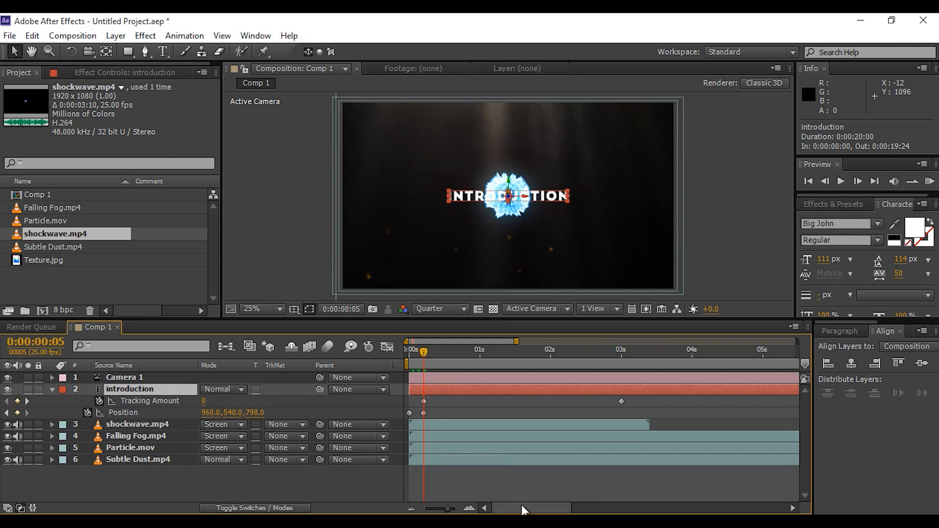
click(140, 428)
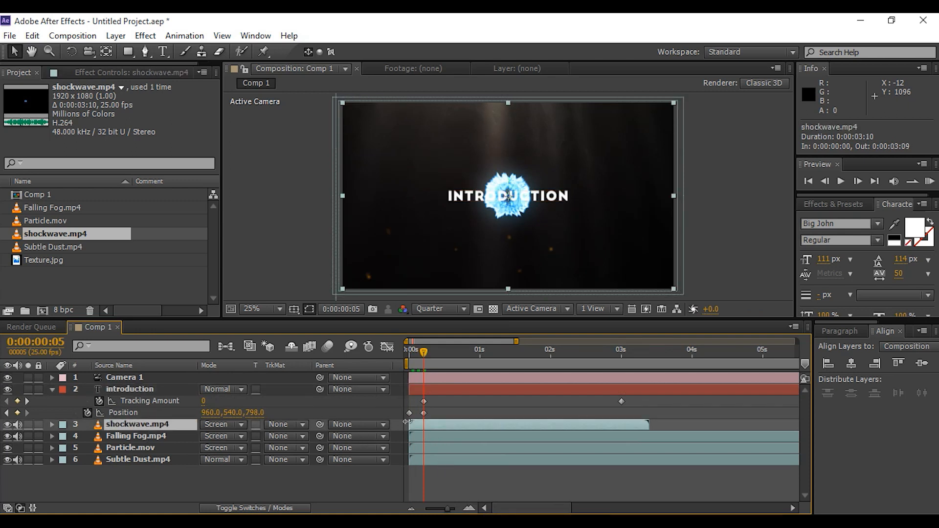
drag(440, 424, 436, 425)
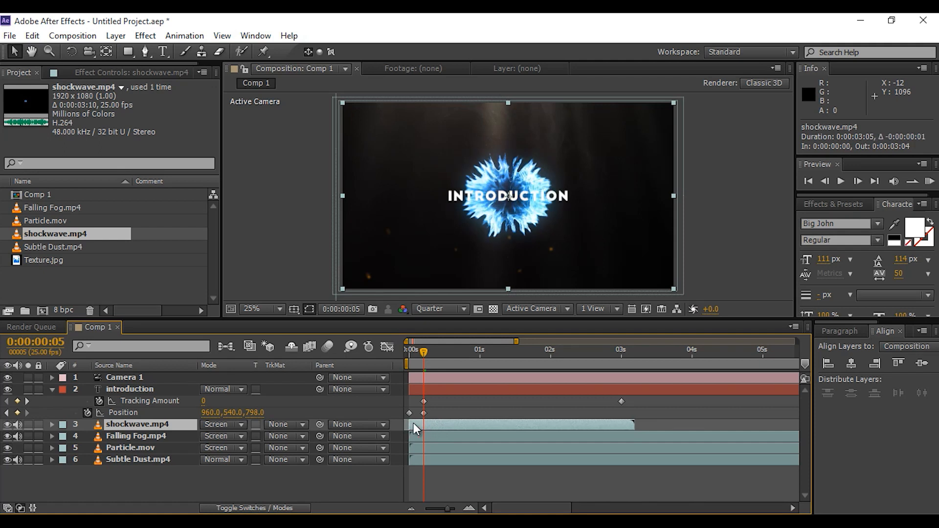
drag(410, 424, 424, 425)
Preview the animation from the start of the composition
drag(424, 352, 387, 363)
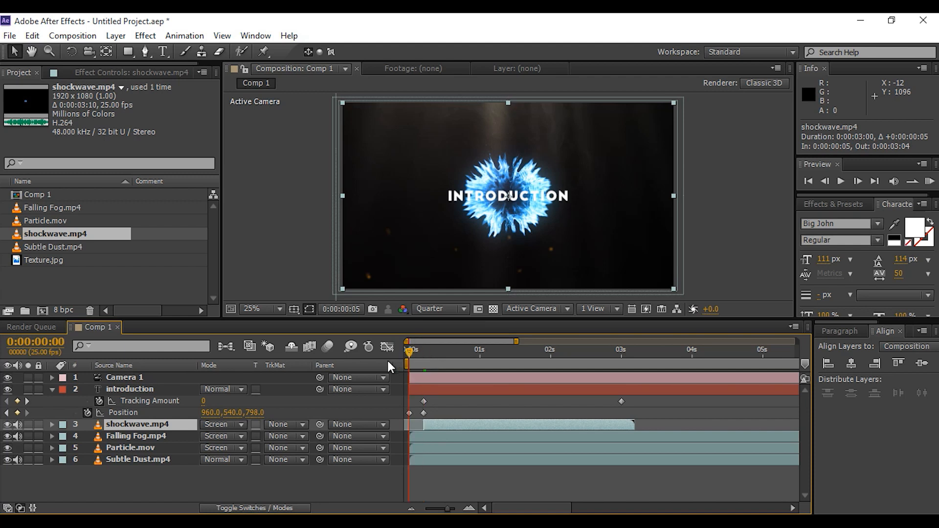
key(space)
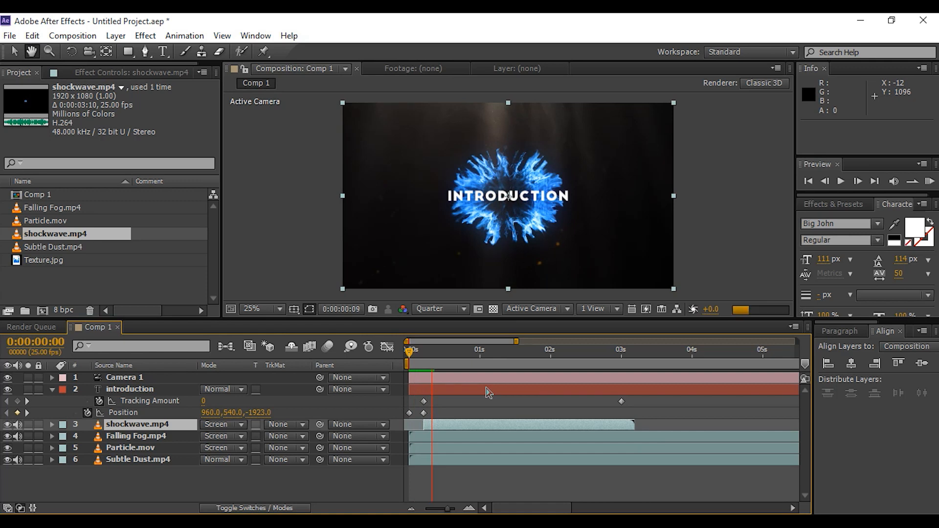
key(space)
drag(428, 351, 426, 352)
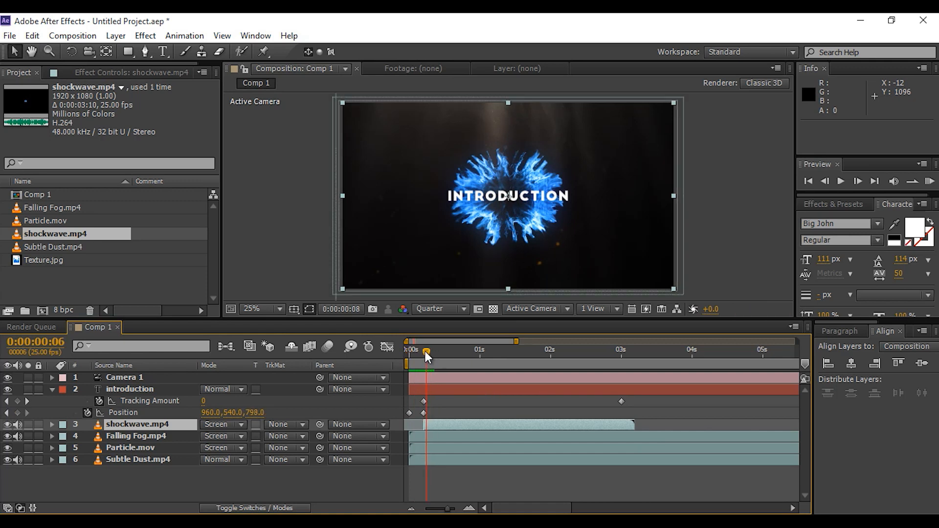
Duplicate the introduction text layer and move the copy, introduction 2, below the original
click(52, 390)
click(194, 390)
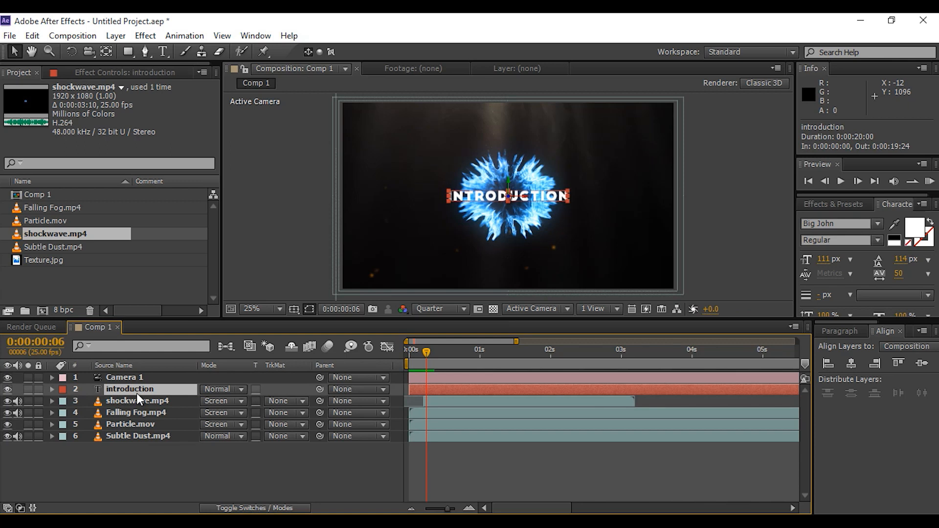
key(ctrl+d)
drag(157, 391, 152, 403)
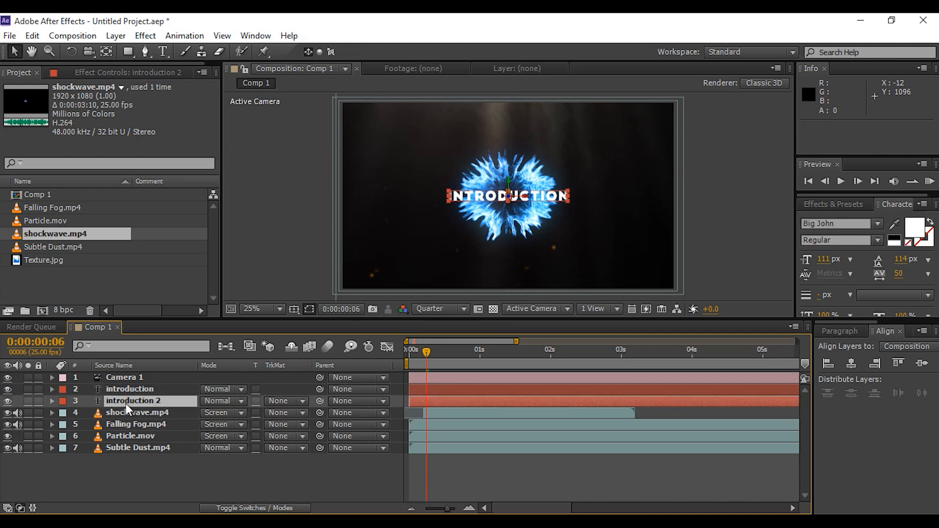
Search the effects for cc and apply CC Radial Fast Blur to the introduction 2 layer
click(143, 72)
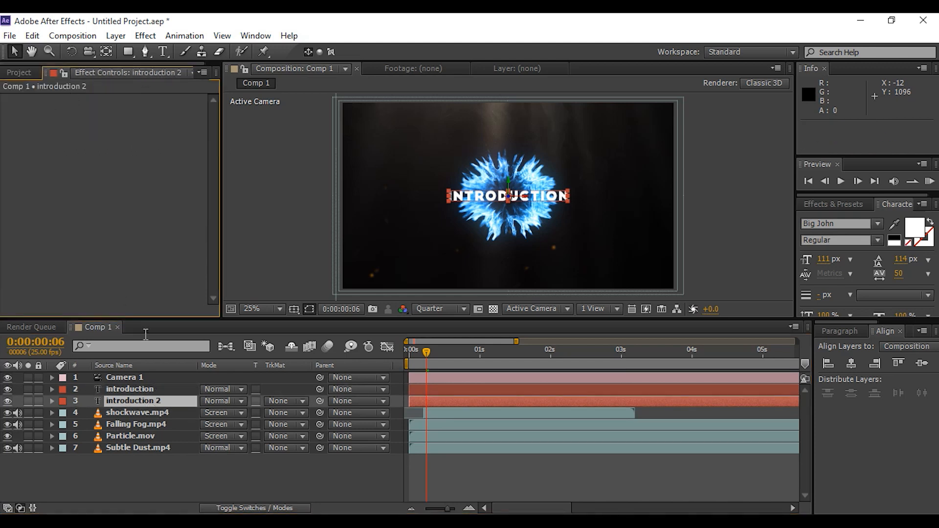
click(128, 398)
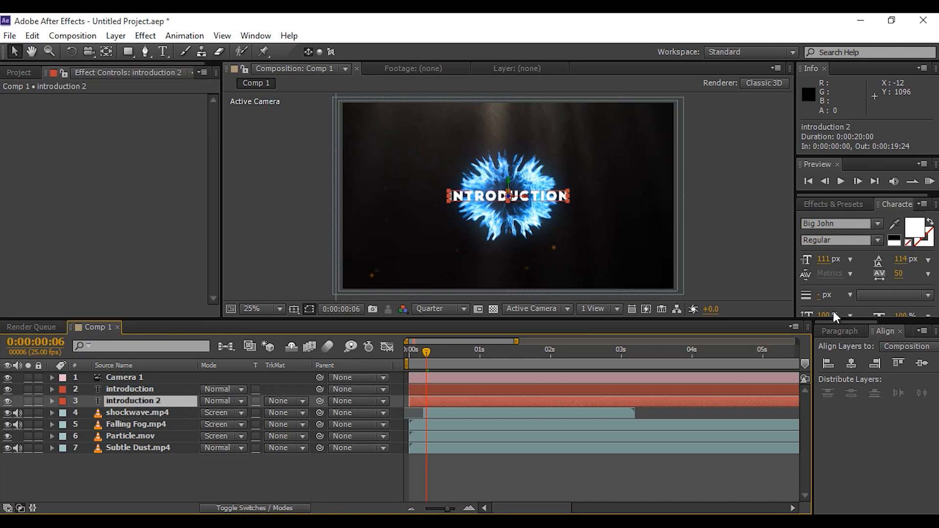
click(846, 204)
drag(850, 219, 790, 221)
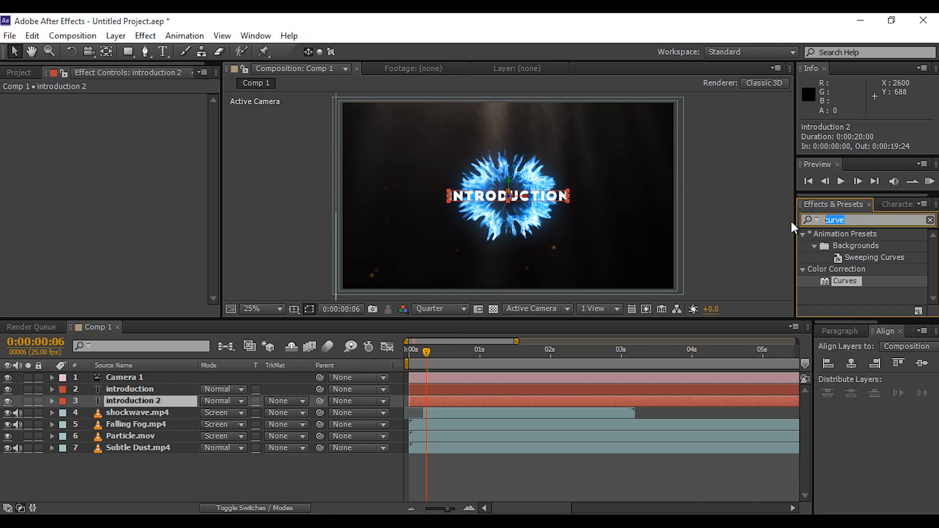
text(cc)
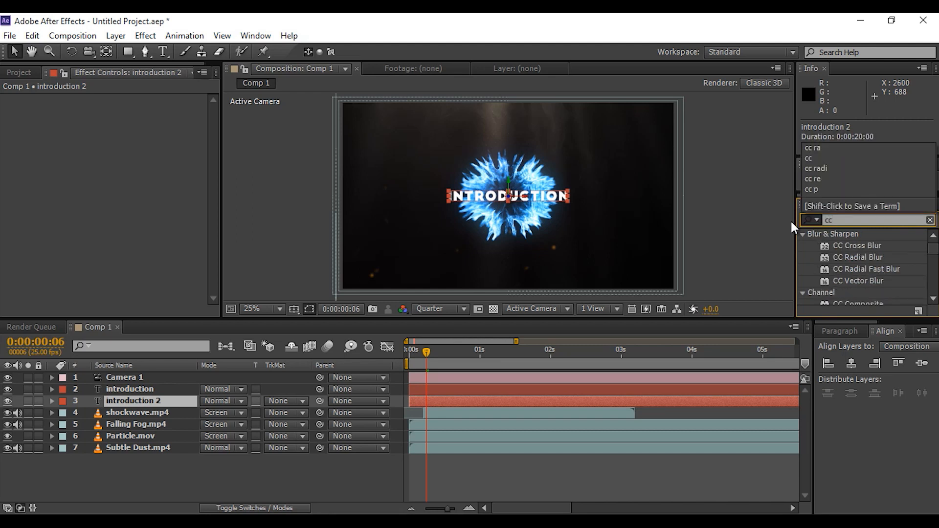
click(867, 269)
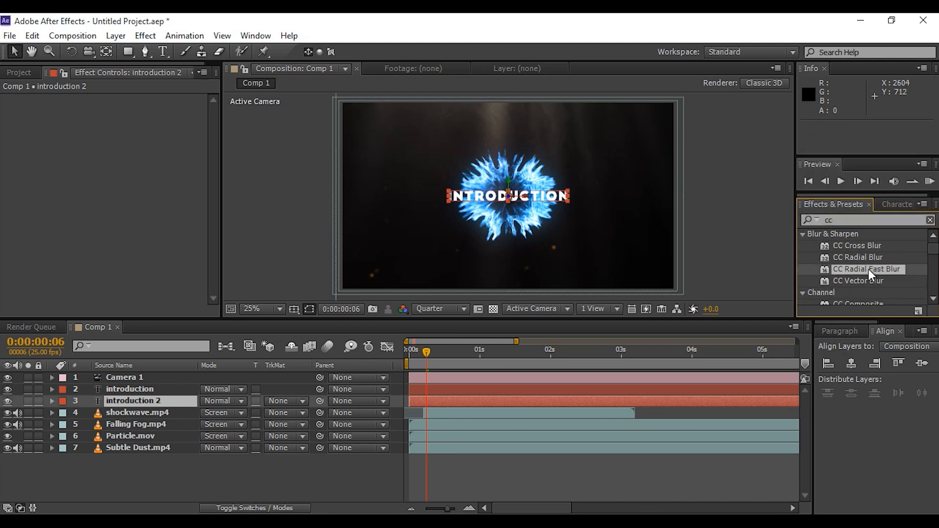
drag(897, 272, 147, 400)
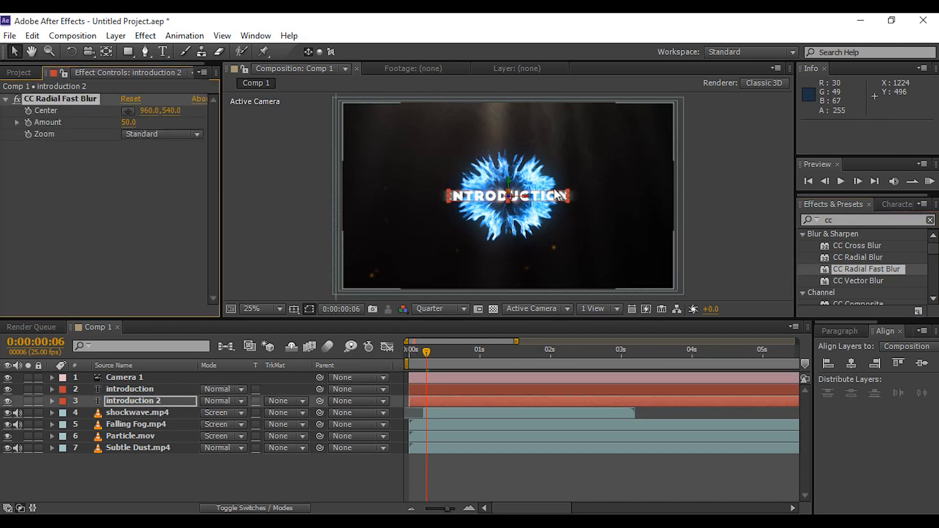
Keyframe the CC Radial Fast Blur Amount to 90 at frame 0 and 50 at frame 5
scroll(531, 218, up, 2)
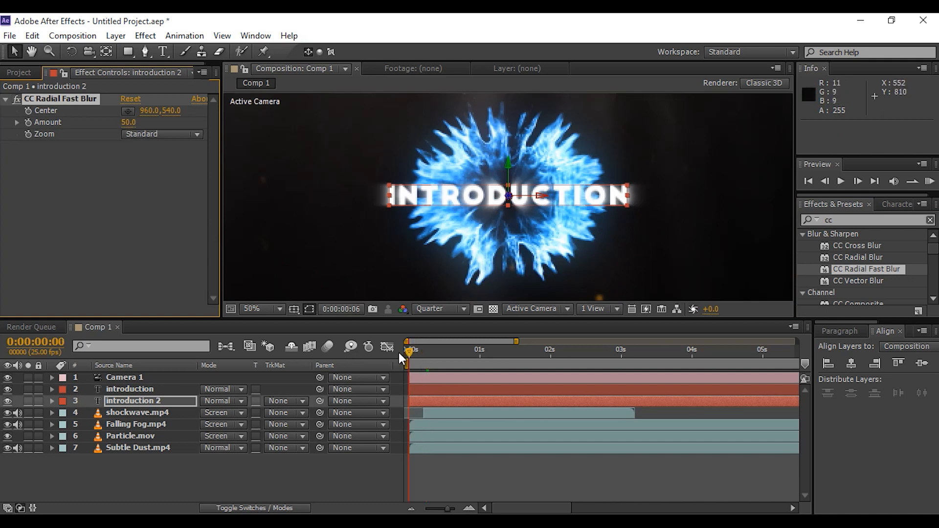
click(128, 122)
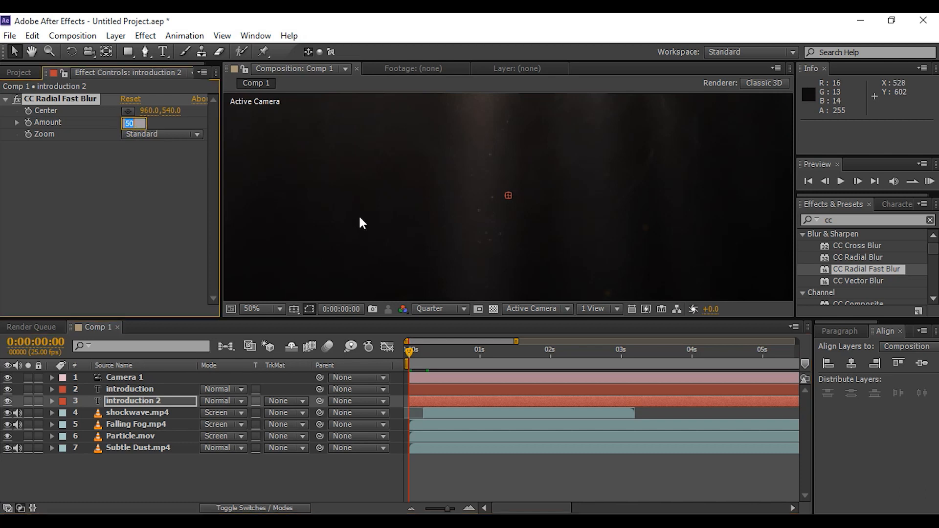
key(Return)
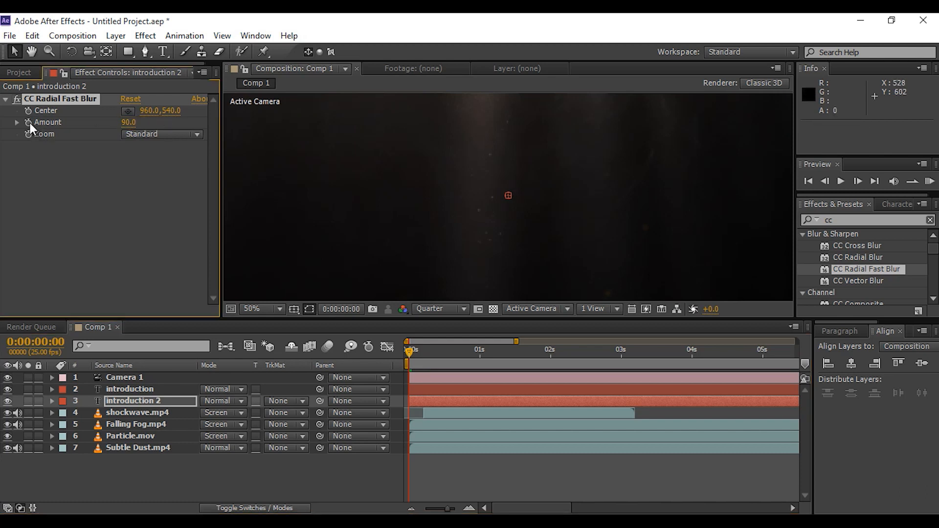
drag(411, 351, 425, 351)
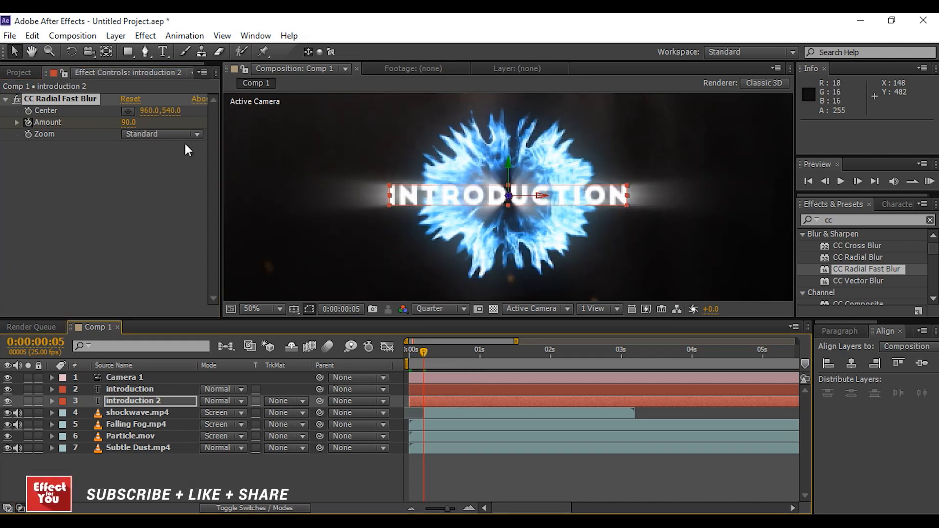
click(128, 122)
key(Return)
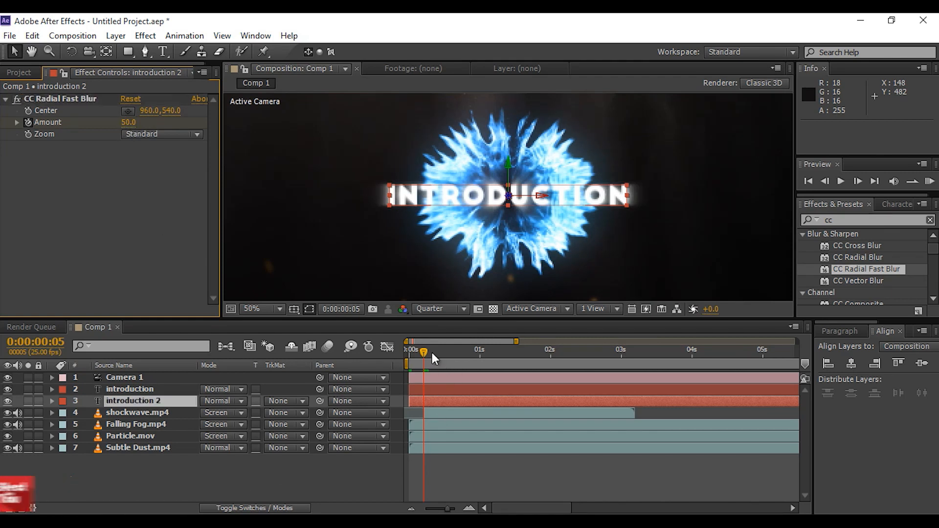
drag(424, 351, 405, 354)
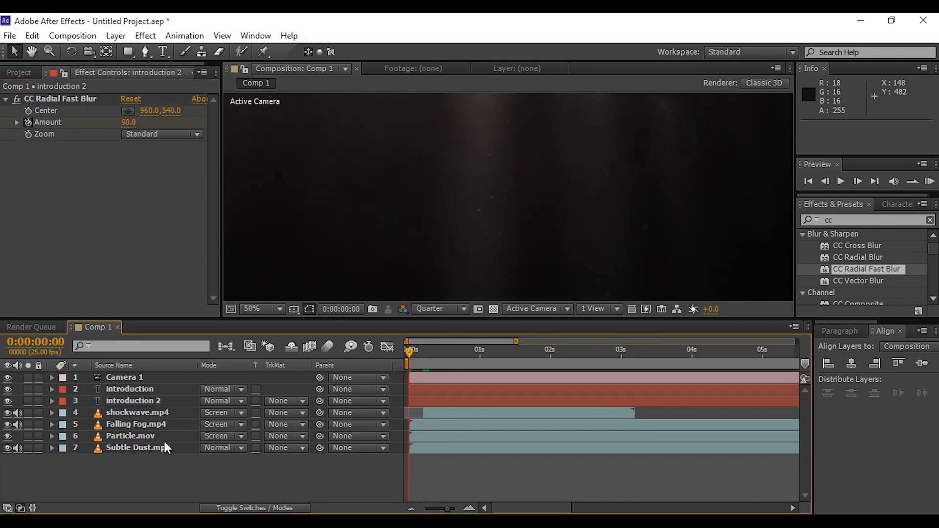
Search the effects for ramp and apply Ramp to the introduction layer
click(139, 390)
drag(413, 350, 424, 350)
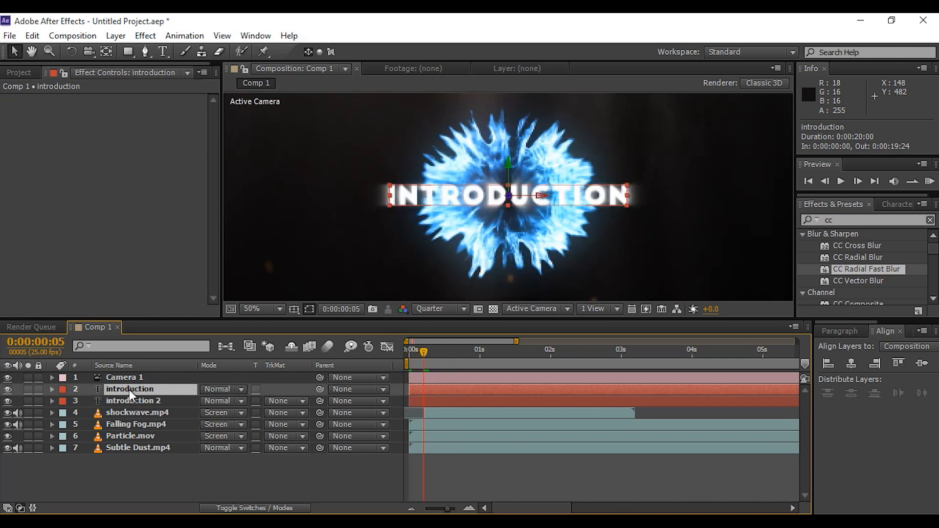
drag(841, 218, 800, 222)
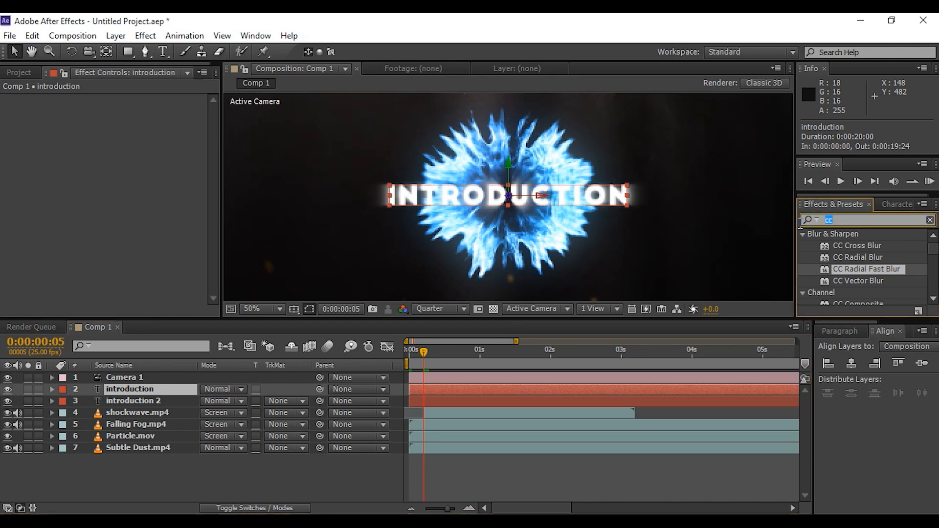
text(ramp)
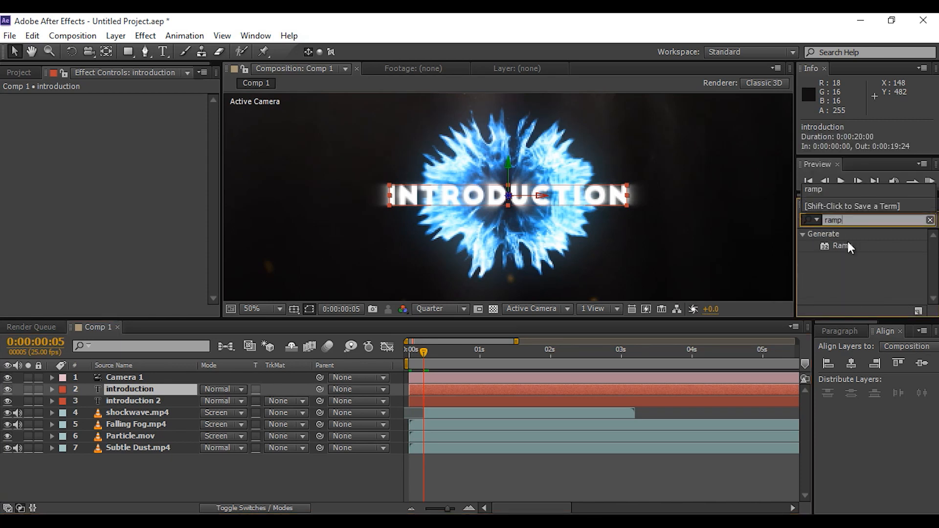
drag(848, 246, 127, 389)
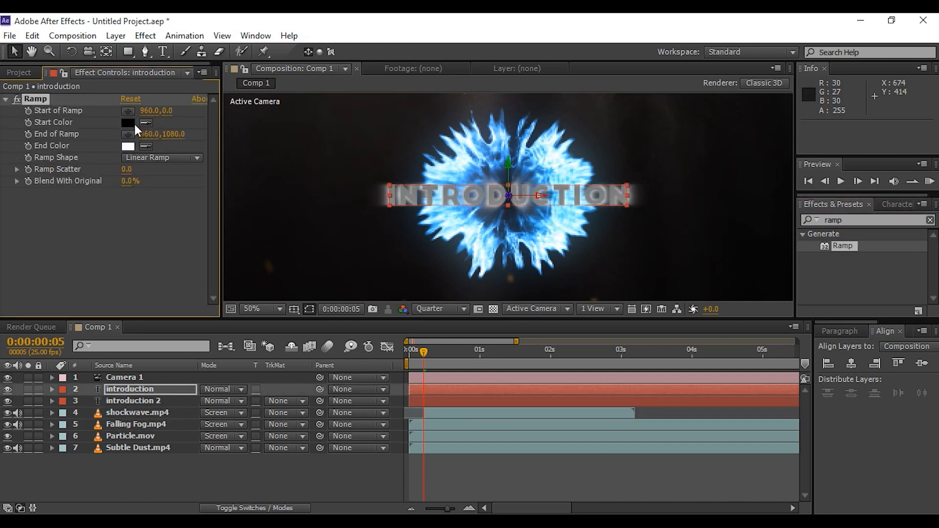
Set the Ramp's Start Color to a blue sampled from the shockwave, #3A75B8
click(146, 123)
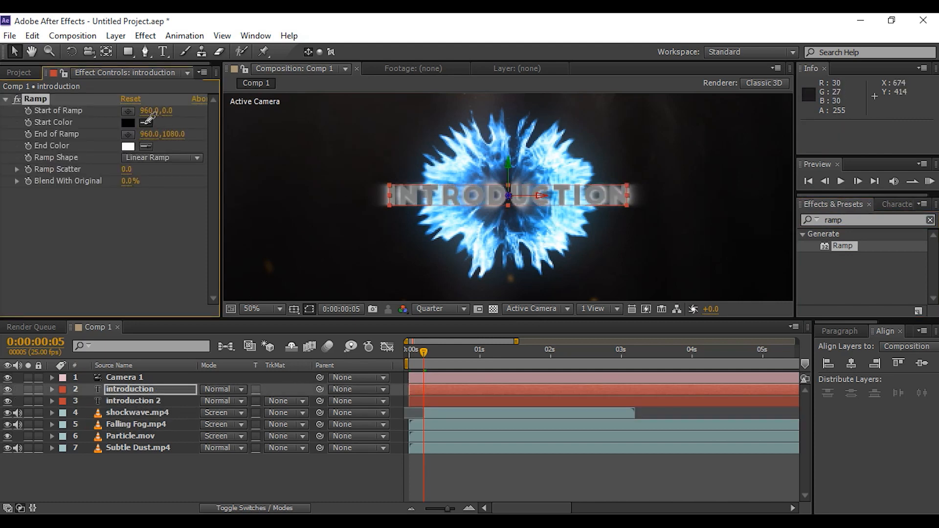
click(478, 169)
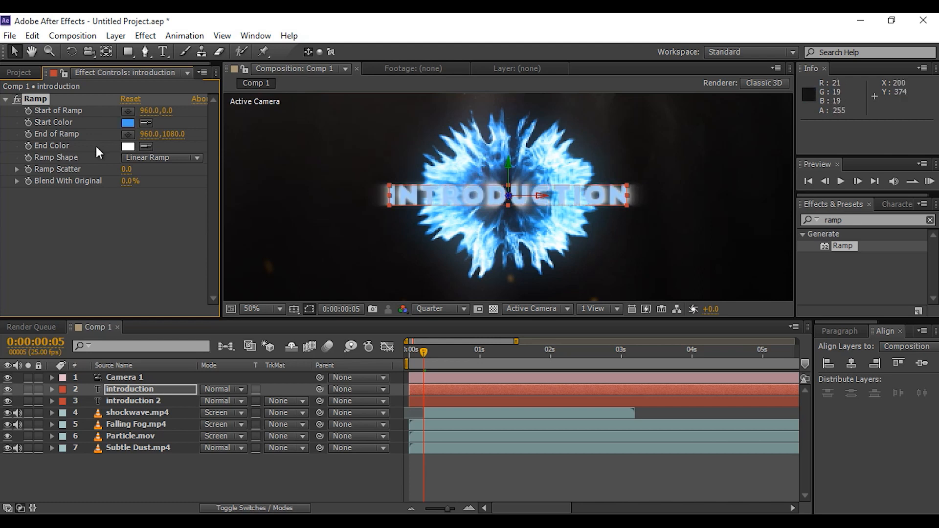
click(132, 123)
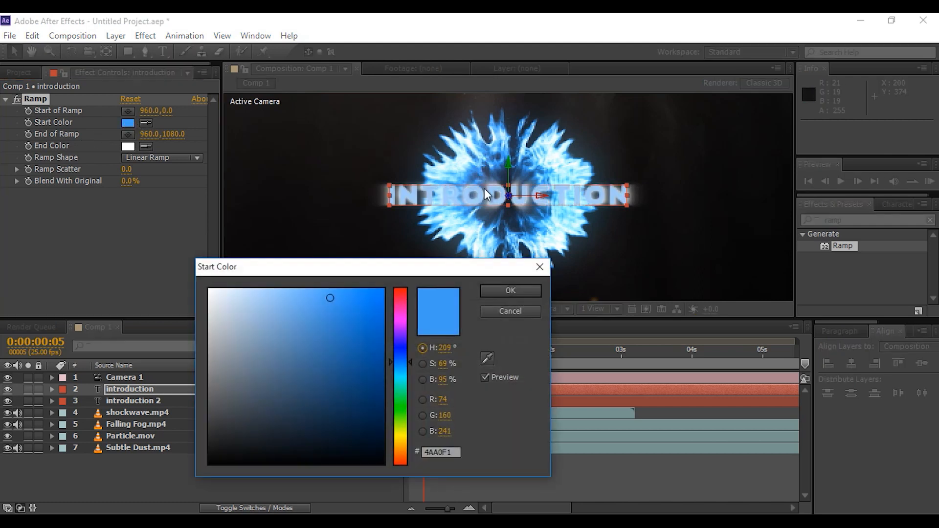
click(487, 358)
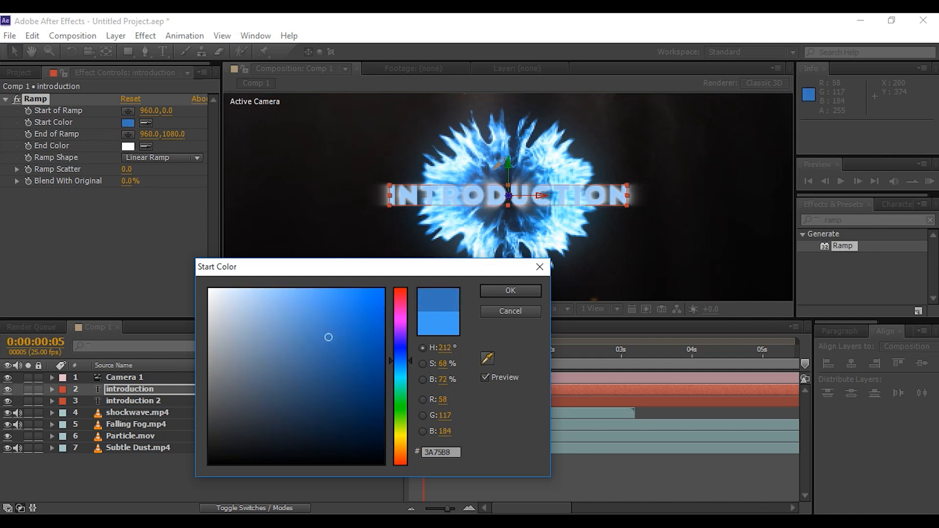
click(511, 293)
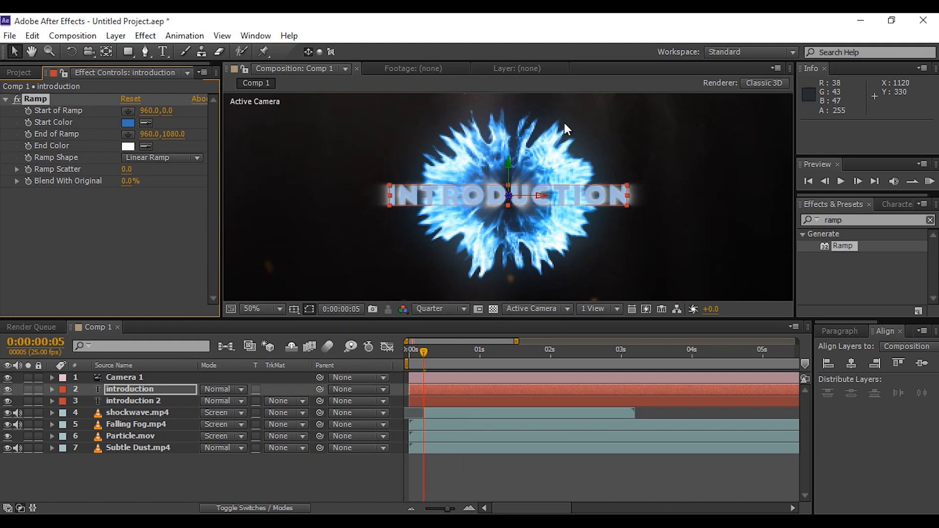
Move the Ramp's start and end points onto the text, to about 952,426 and 962,606
key(comma)
drag(510, 289, 510, 211)
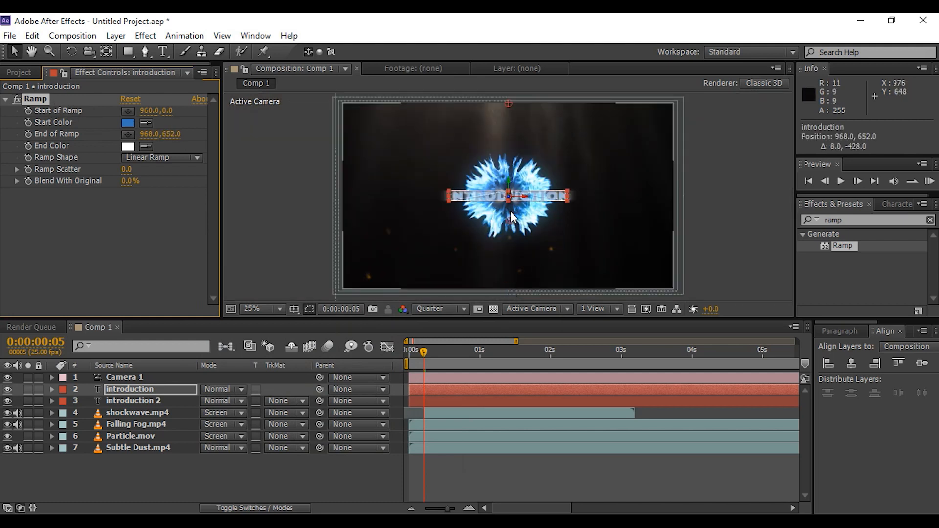
drag(509, 104, 509, 181)
key(period)
drag(510, 227, 509, 214)
mouse_move(512, 163)
mouse_down()
mouse_move(510, 148)
mouse_move(509, 157)
mouse_up()
mouse_move(510, 213)
mouse_down()
mouse_move(514, 224)
mouse_move(508, 219)
mouse_up()
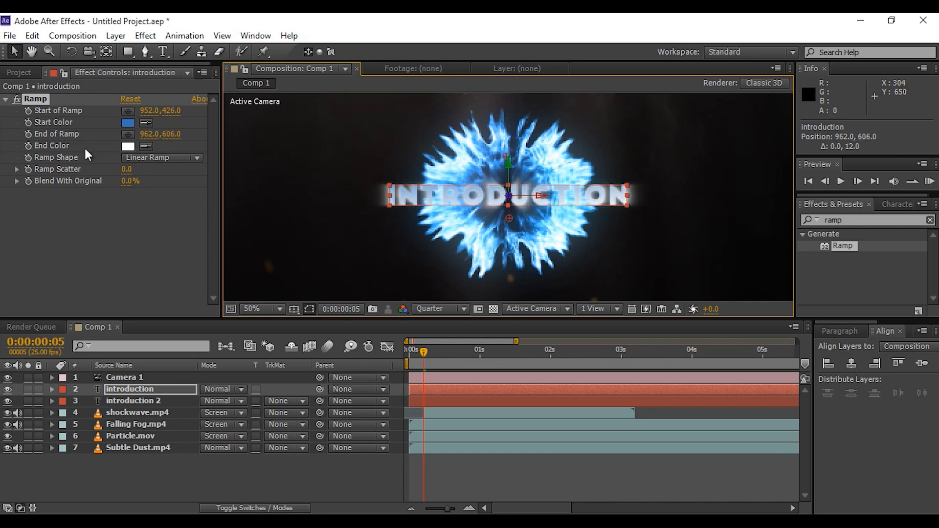
click(126, 235)
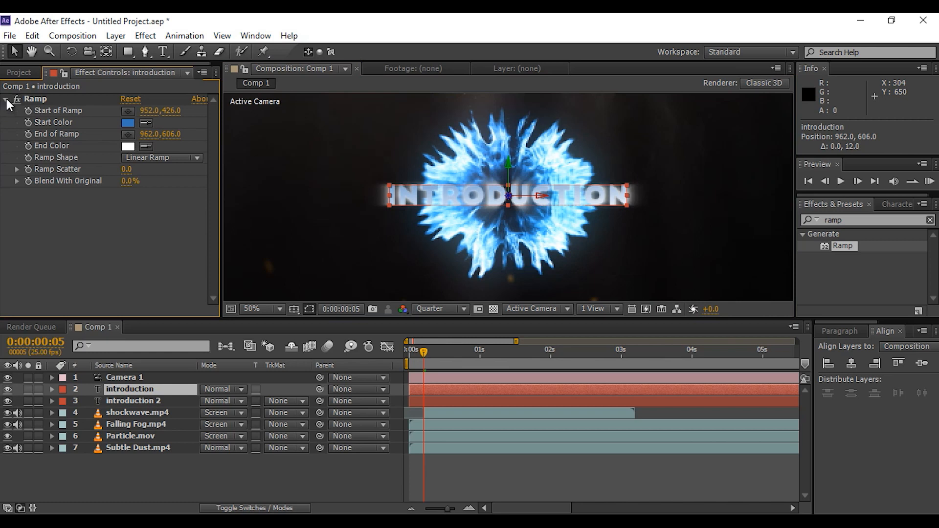
Search the effects for drop and apply Drop Shadow to the introduction layer
click(6, 100)
double_click(847, 219)
text(cc)
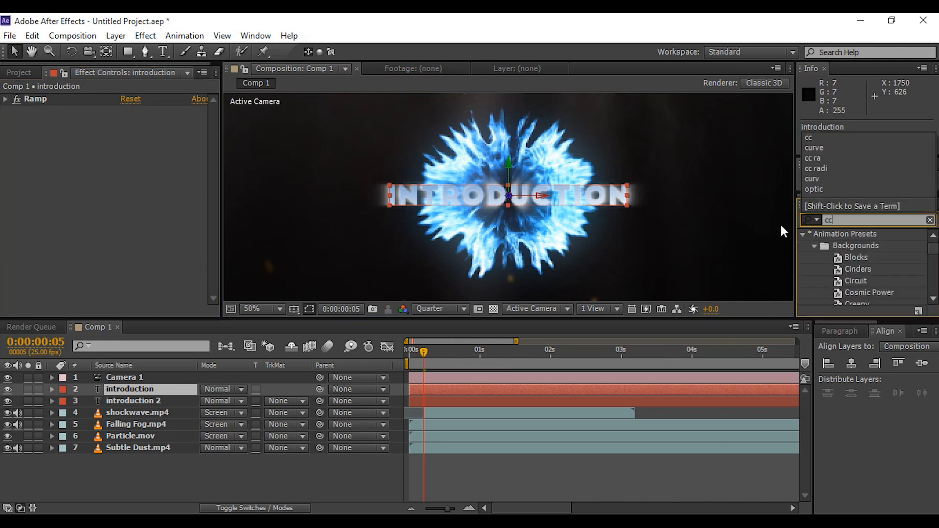
click(814, 221)
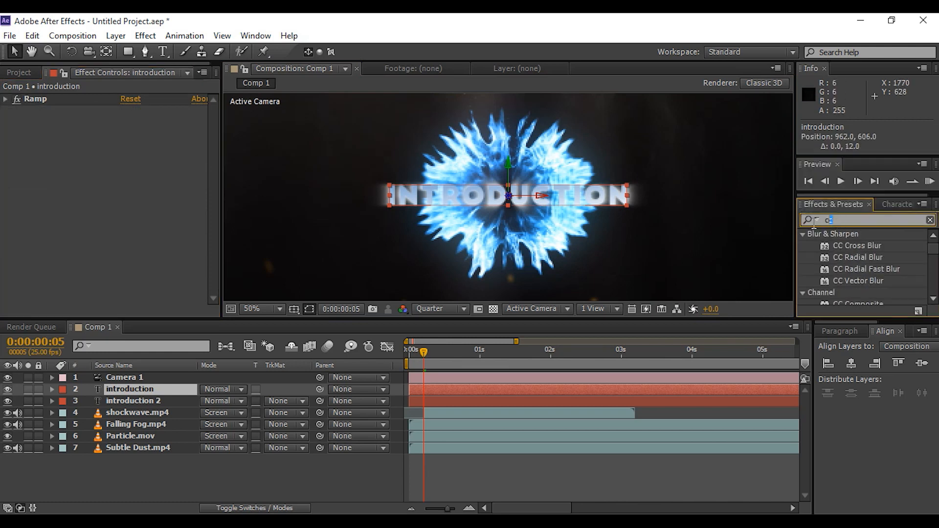
text(drop)
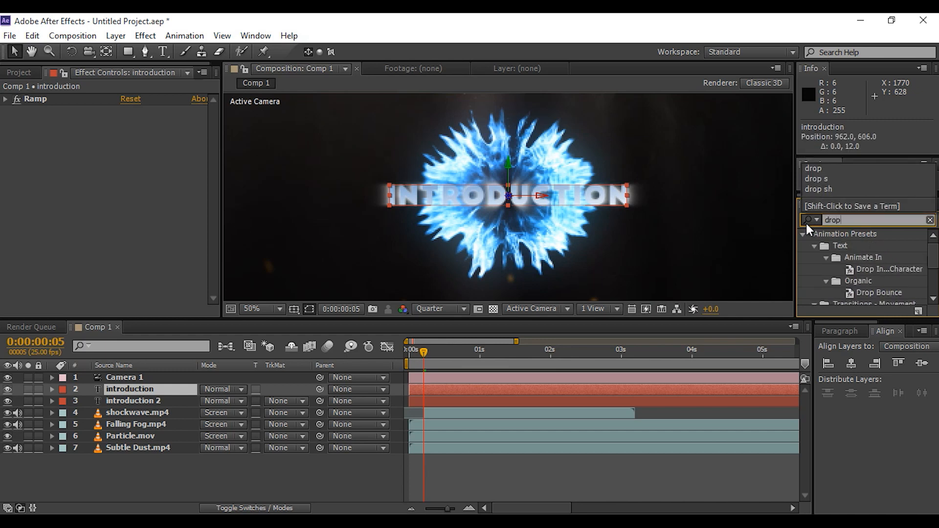
scroll(901, 257, down, 3)
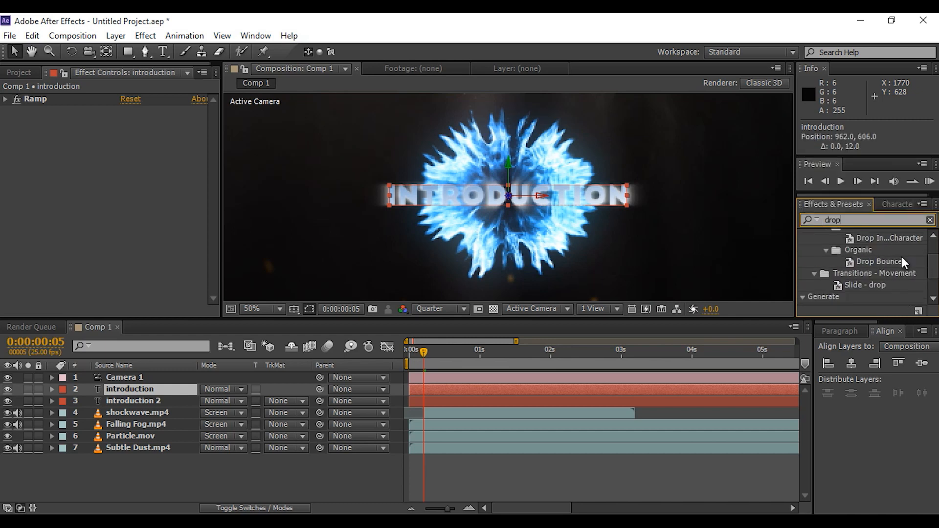
click(870, 297)
drag(846, 297, 147, 394)
Set the Drop Shadow's Softness to 10 and Opacity to 30%, returning to frame 0
click(127, 197)
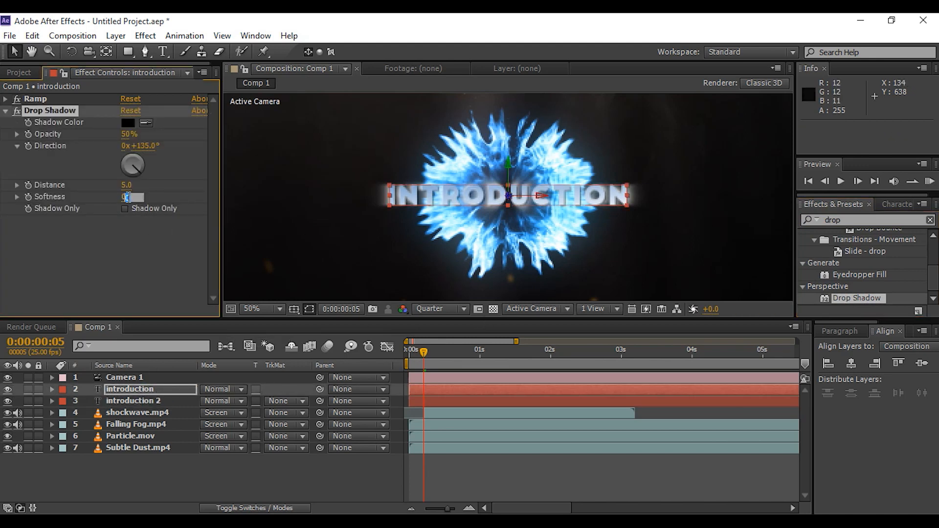
text(10)
key(Return)
click(126, 135)
text(20)
key(Return)
click(128, 135)
text(30)
key(Return)
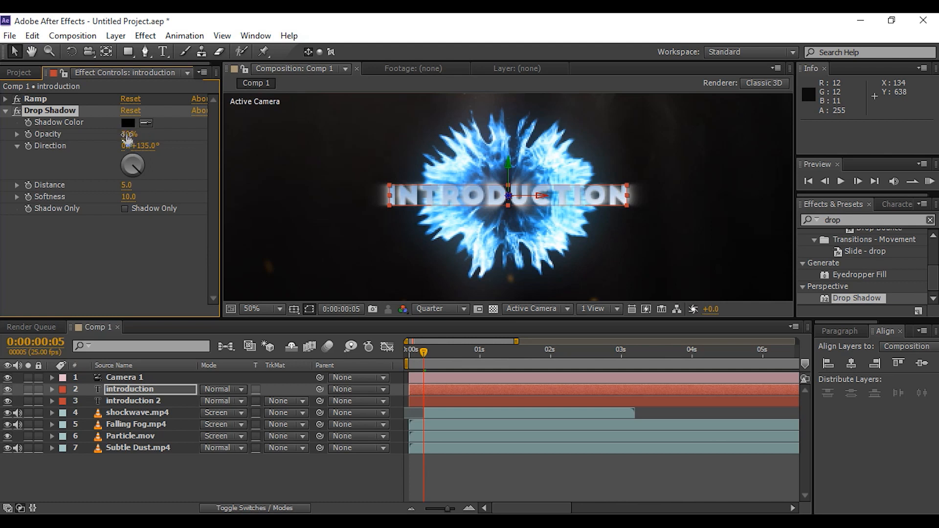
click(152, 267)
drag(426, 350, 409, 352)
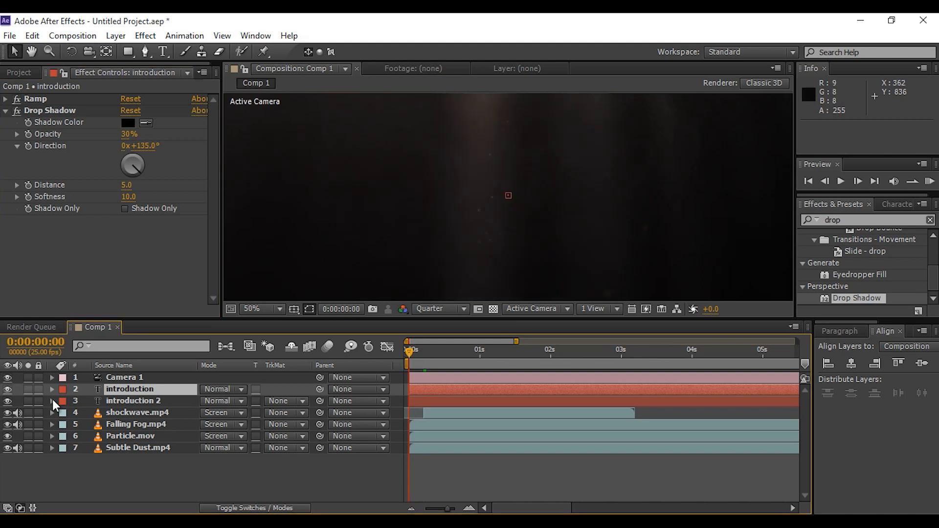